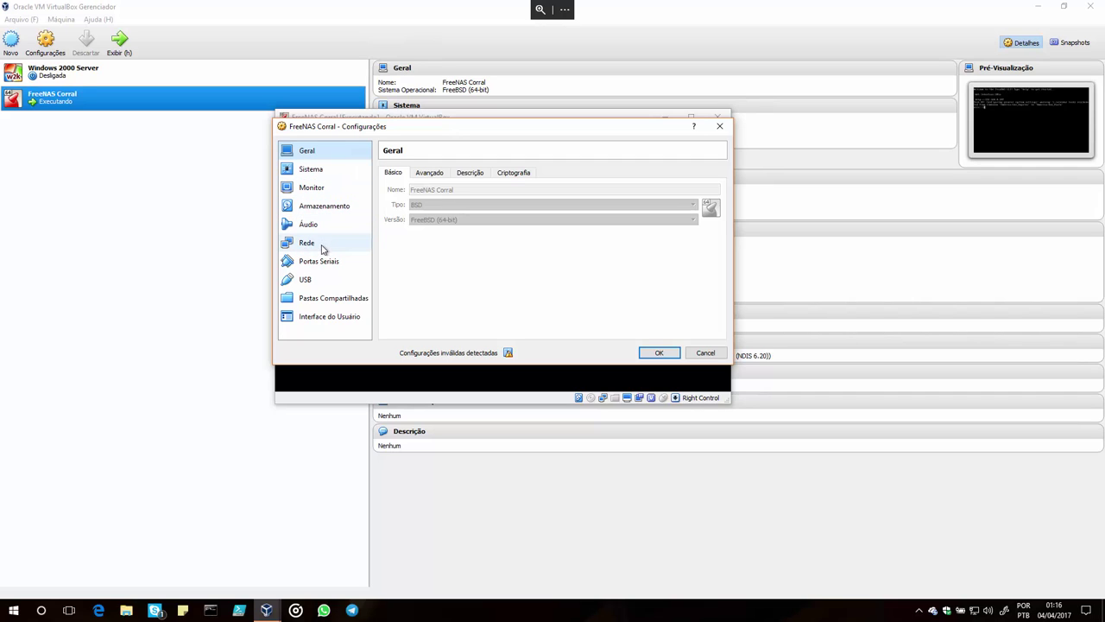
Examine the details of the four virtual disks on the SCSI controller in the FreeNAS Corral virtual machine's storage settings
left_click(317, 207)
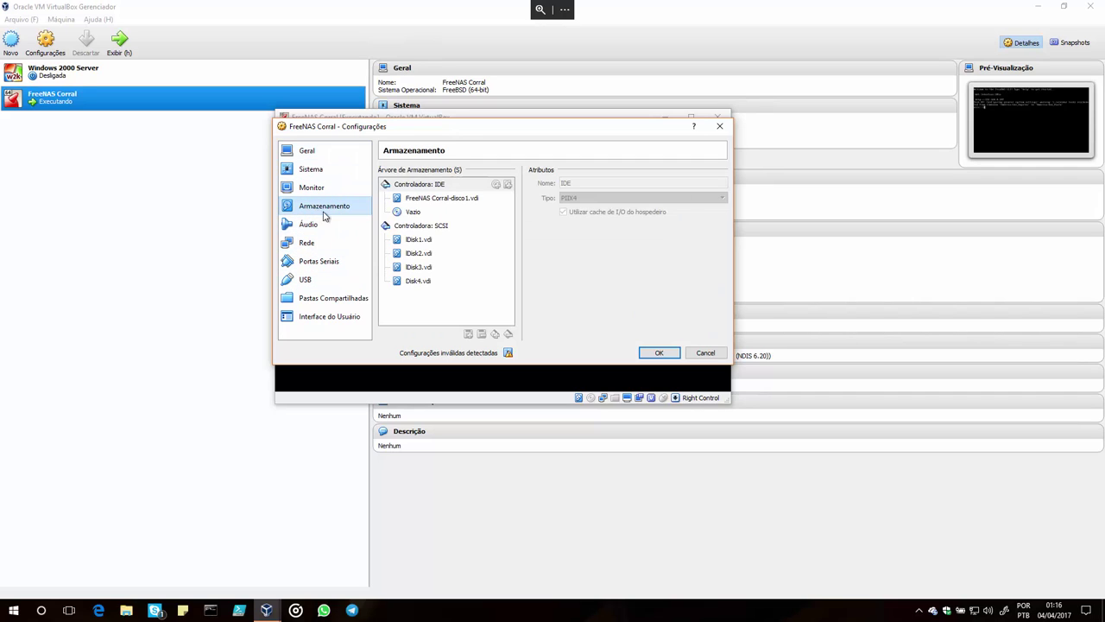
left_click(416, 240)
left_click(420, 254)
left_click(423, 267)
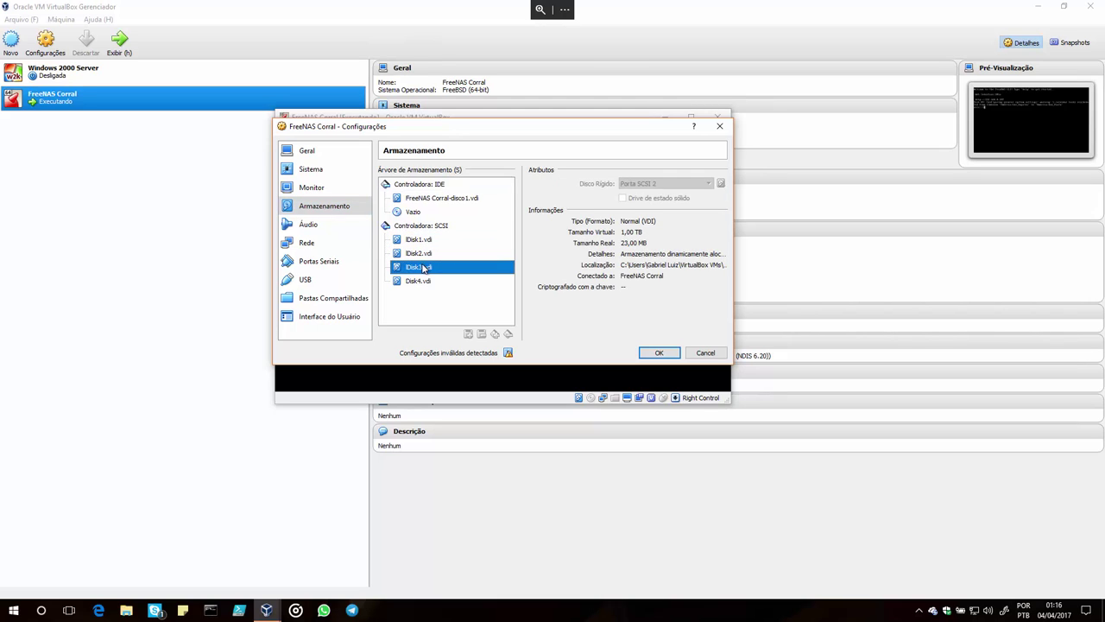
left_click(424, 281)
left_click(658, 352)
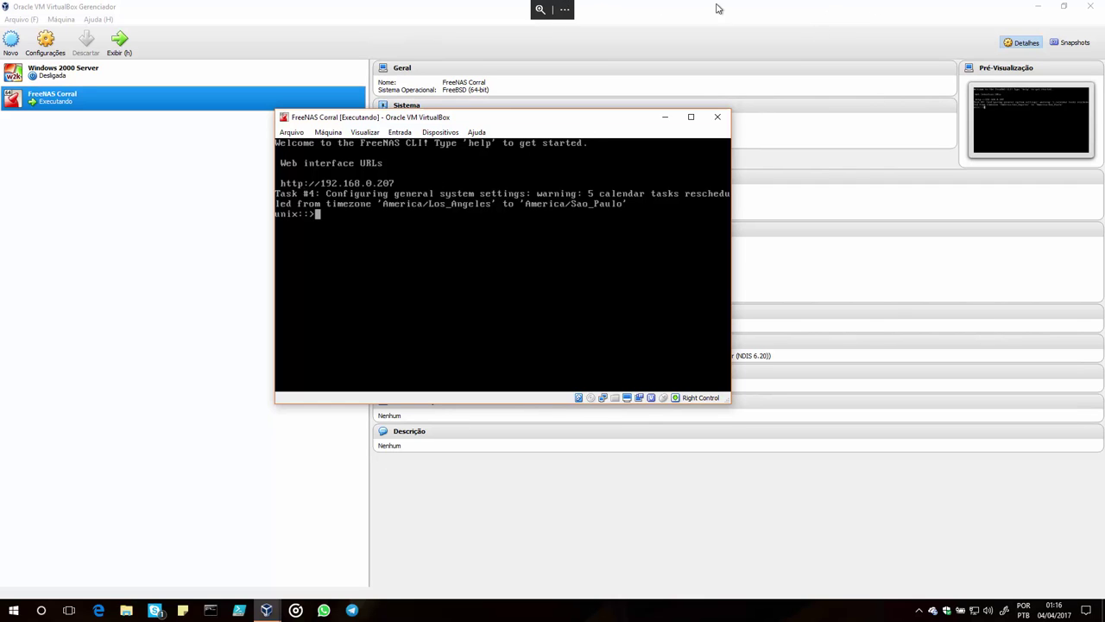
Minimize the VirtualBox manager and the remote desktop session to return to the local desktop
left_click(1037, 6)
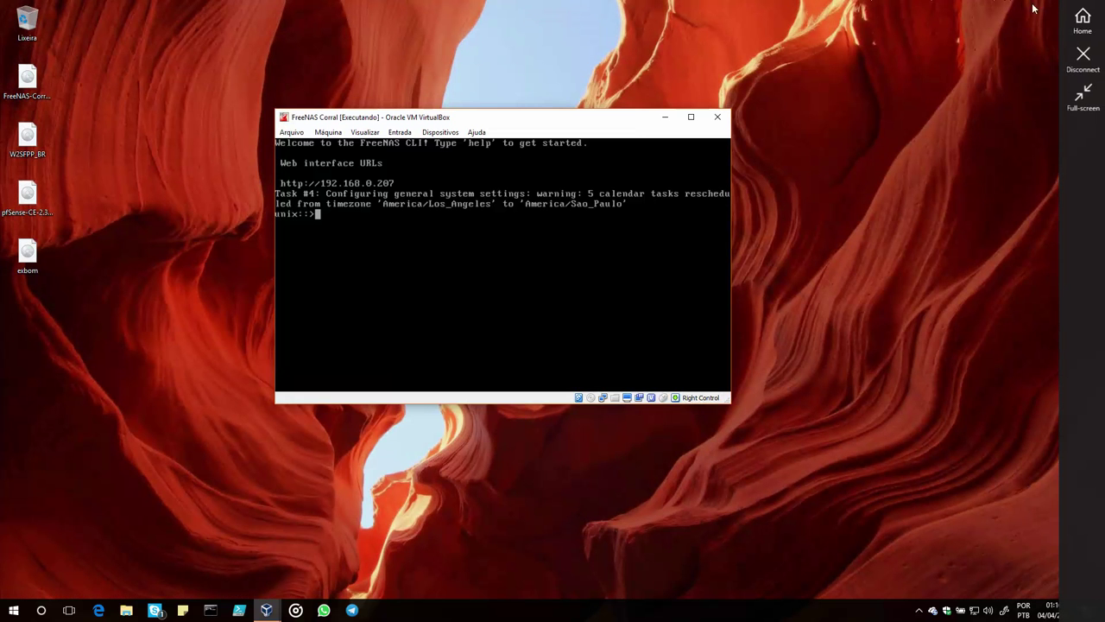
left_click(1079, 20)
left_click(1038, 8)
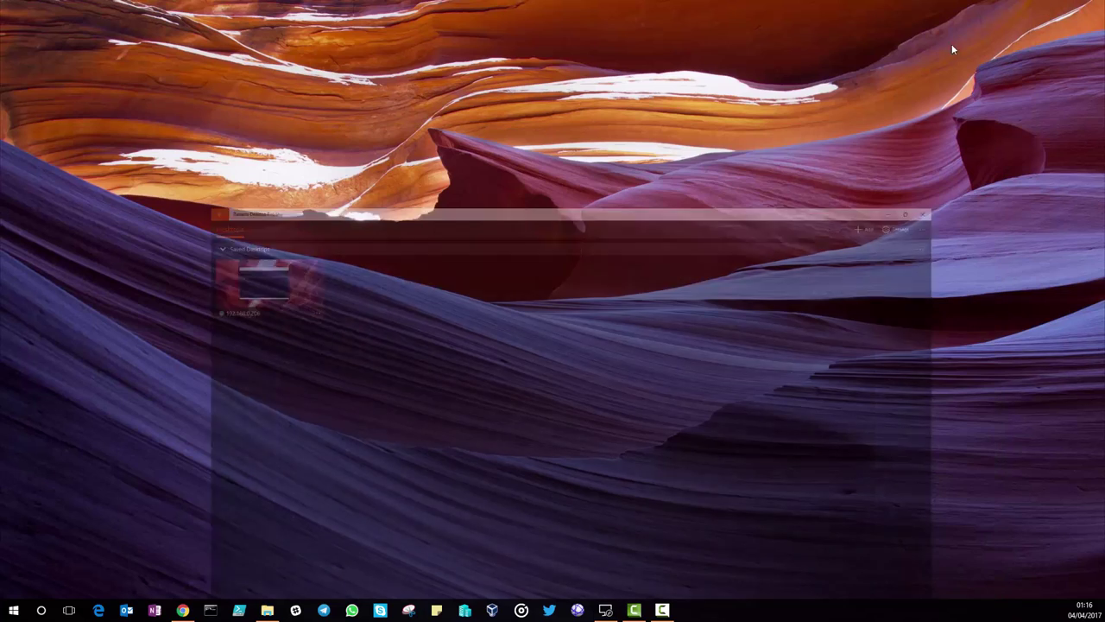
Open the FreeNAS Corral web interface at 192.168.0.207 in Chrome and sign in with the prefilled root credentials
left_click(182, 609)
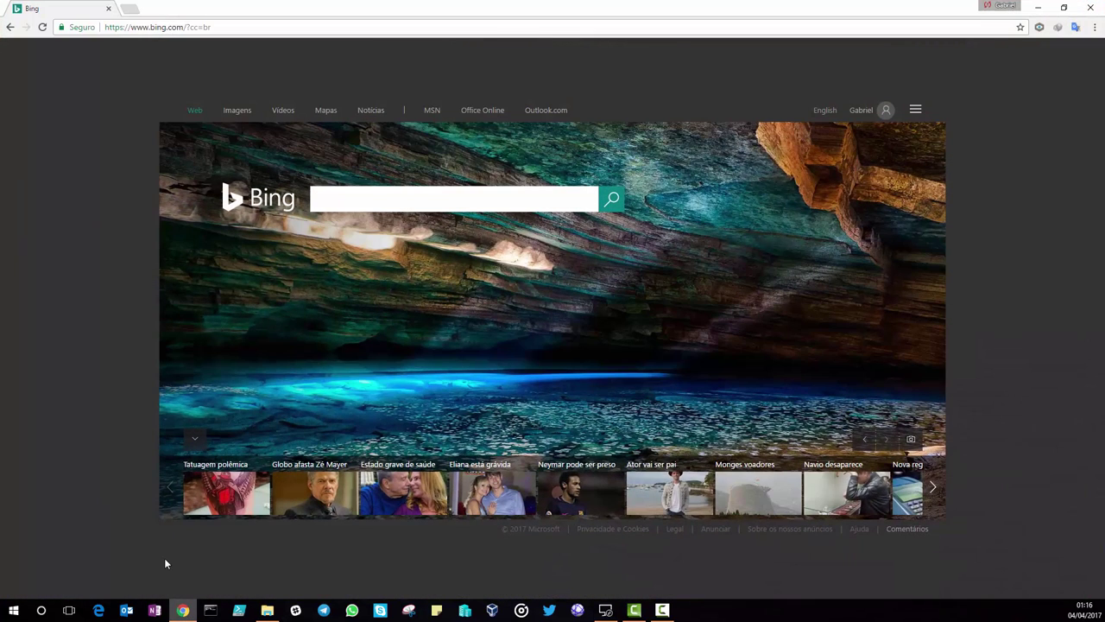
left_click(349, 28)
type("1*9")
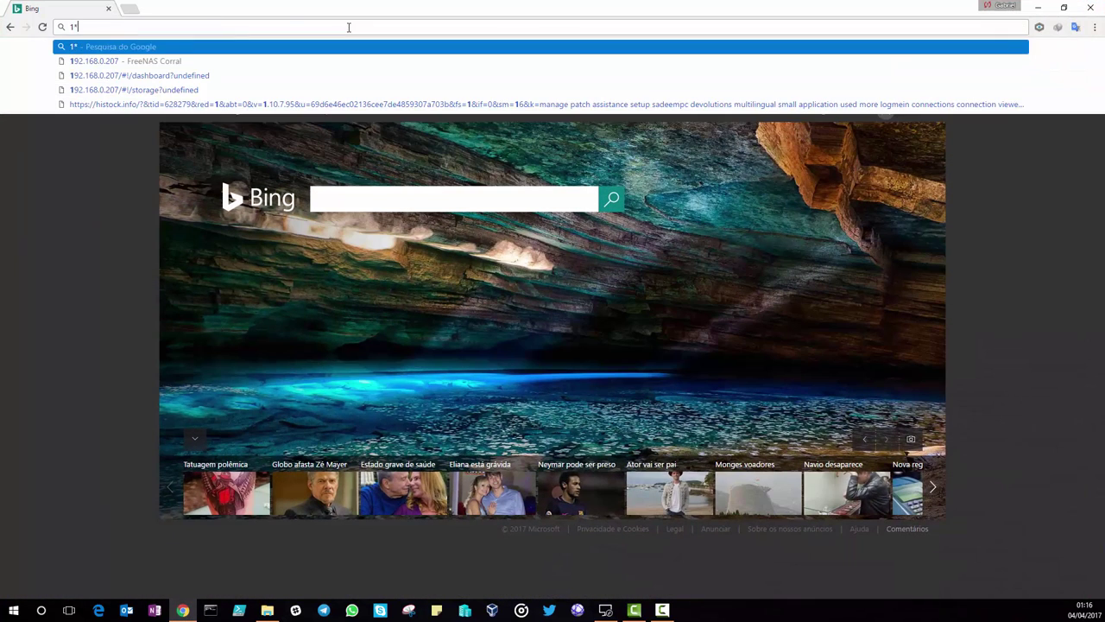
key("BackSpace")
key("BackSpace")
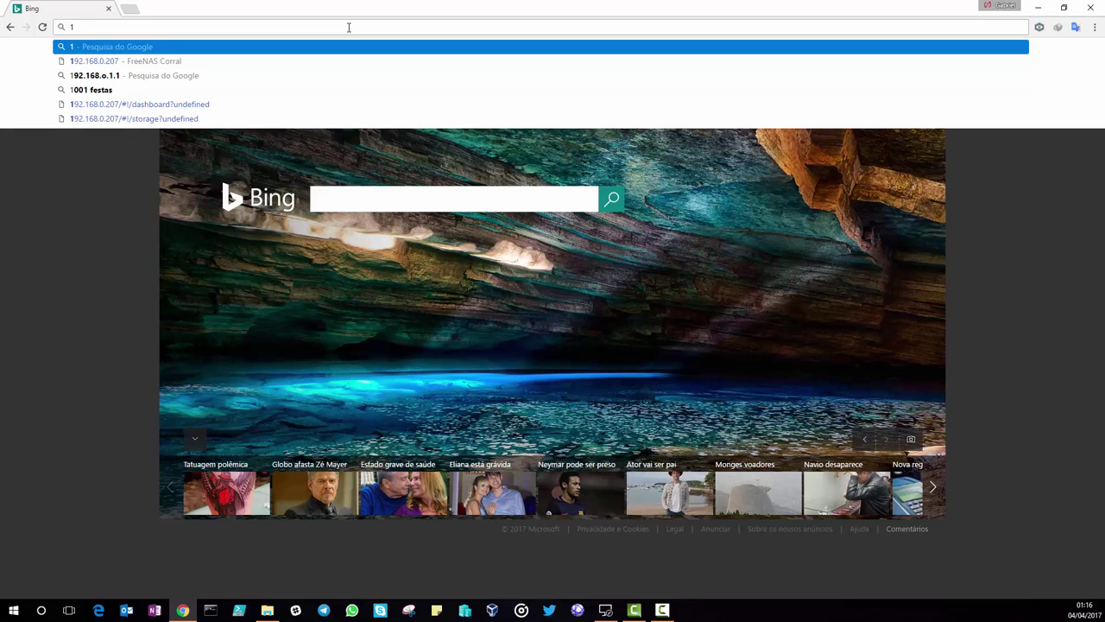
key("Down")
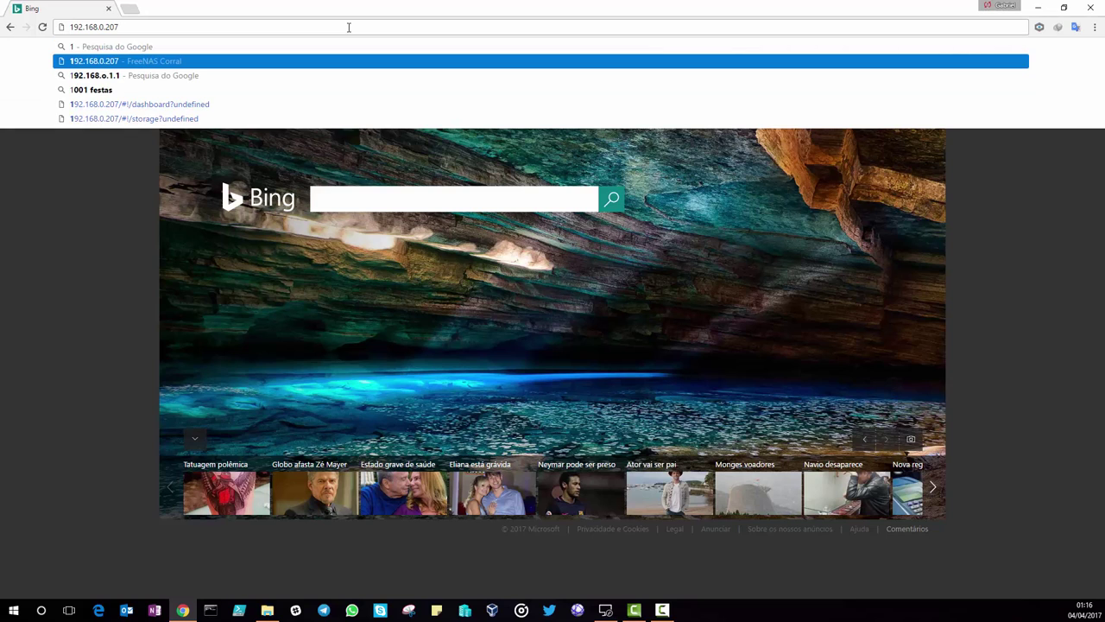
key("Return")
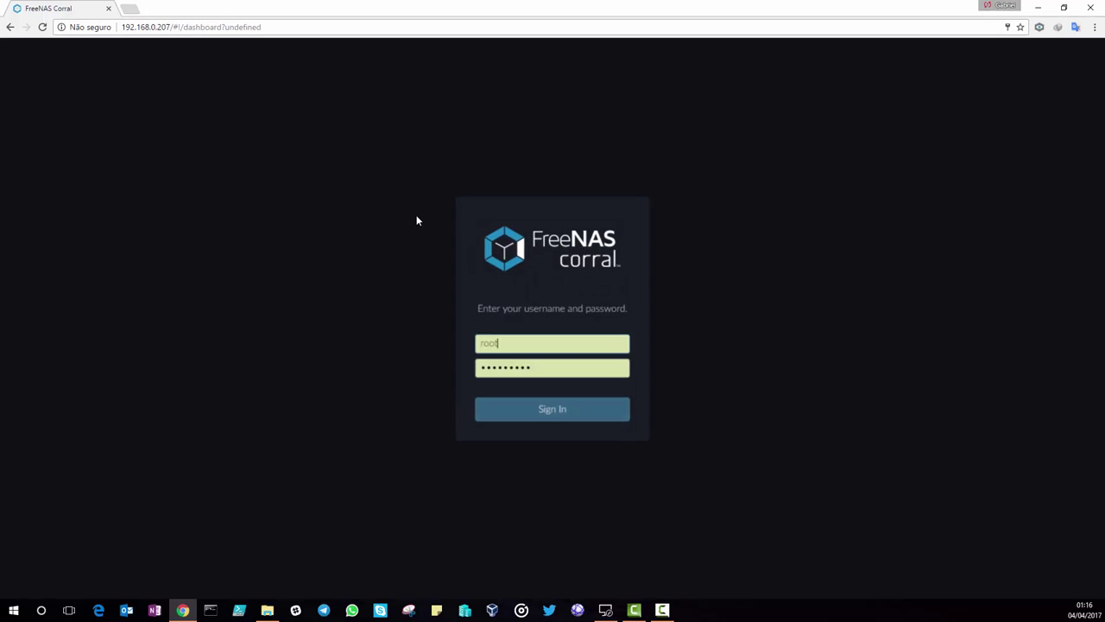
left_click(545, 403)
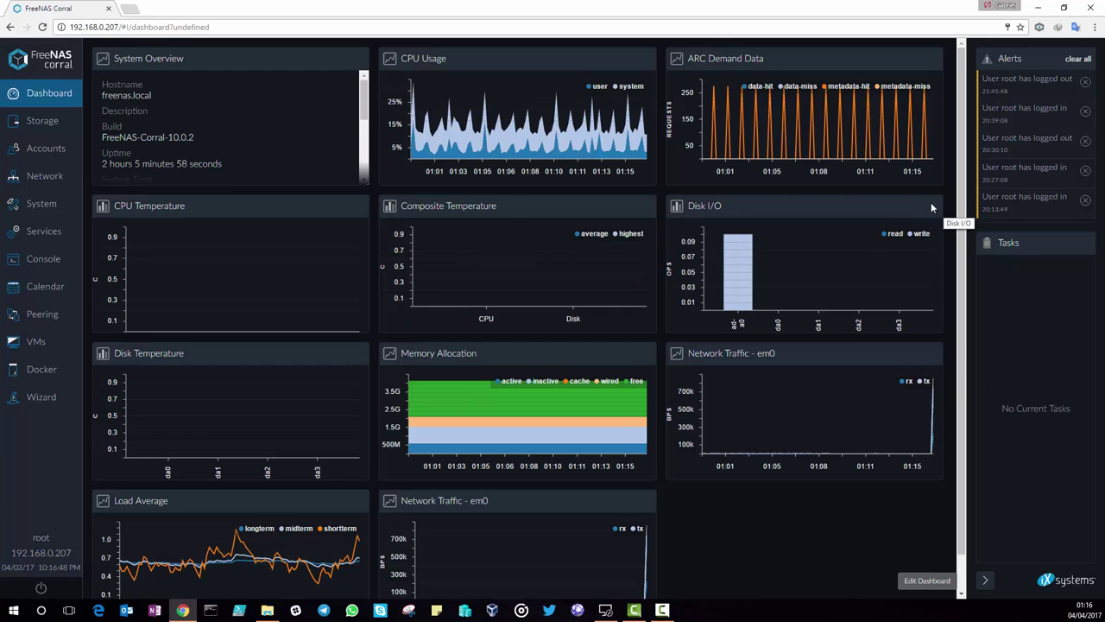
Start a new storage volume and name it vol_001
left_click(54, 128)
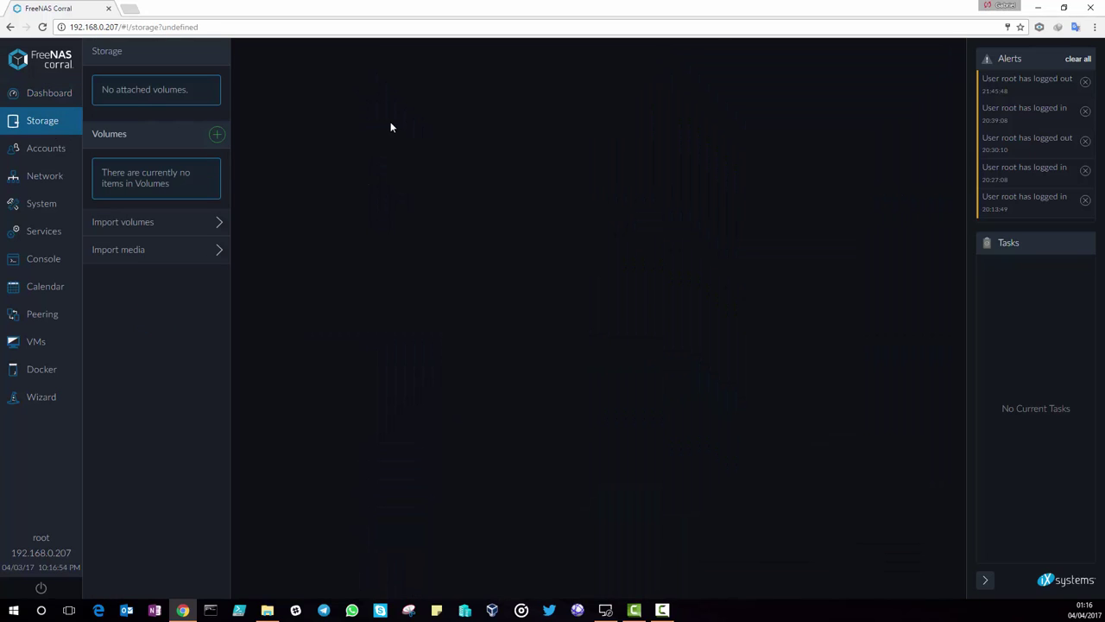
left_click(217, 137)
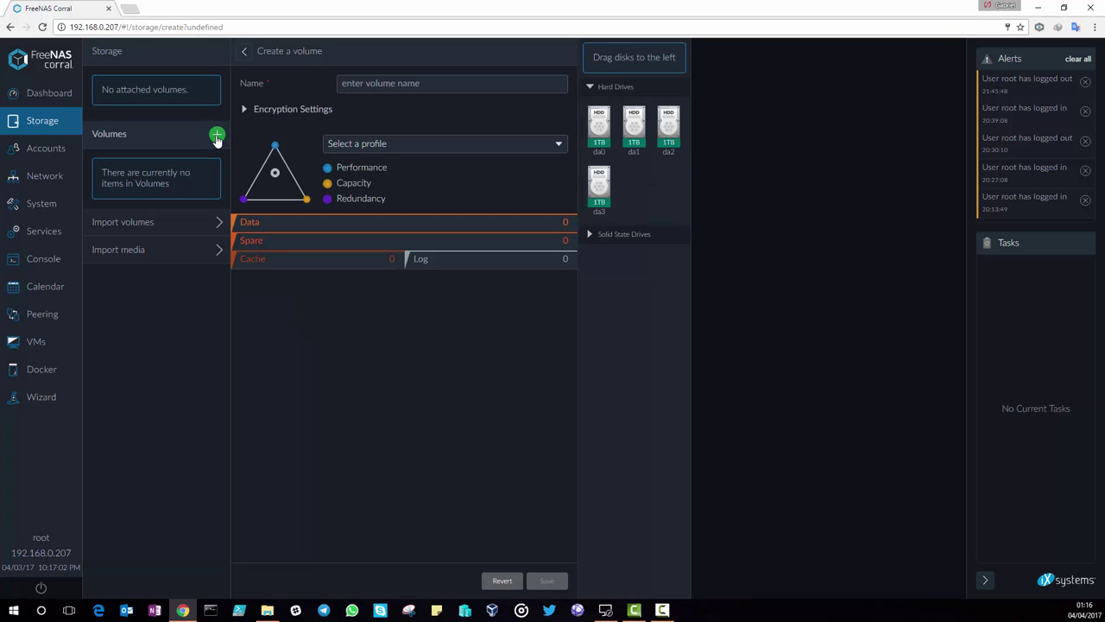
left_click(398, 84)
type("vo")
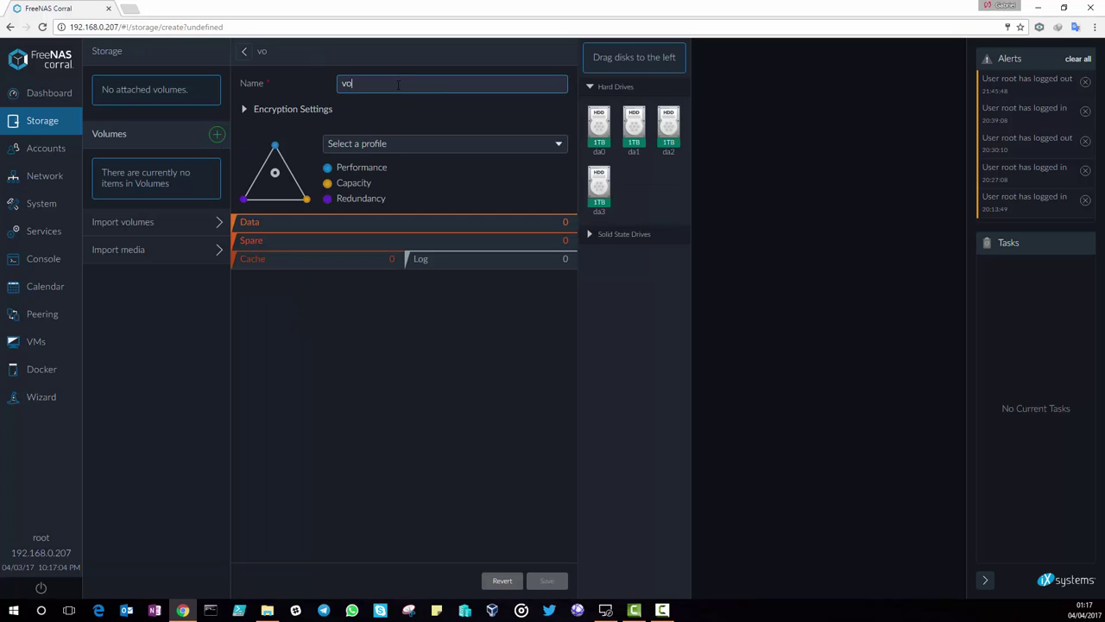
type("l_001")
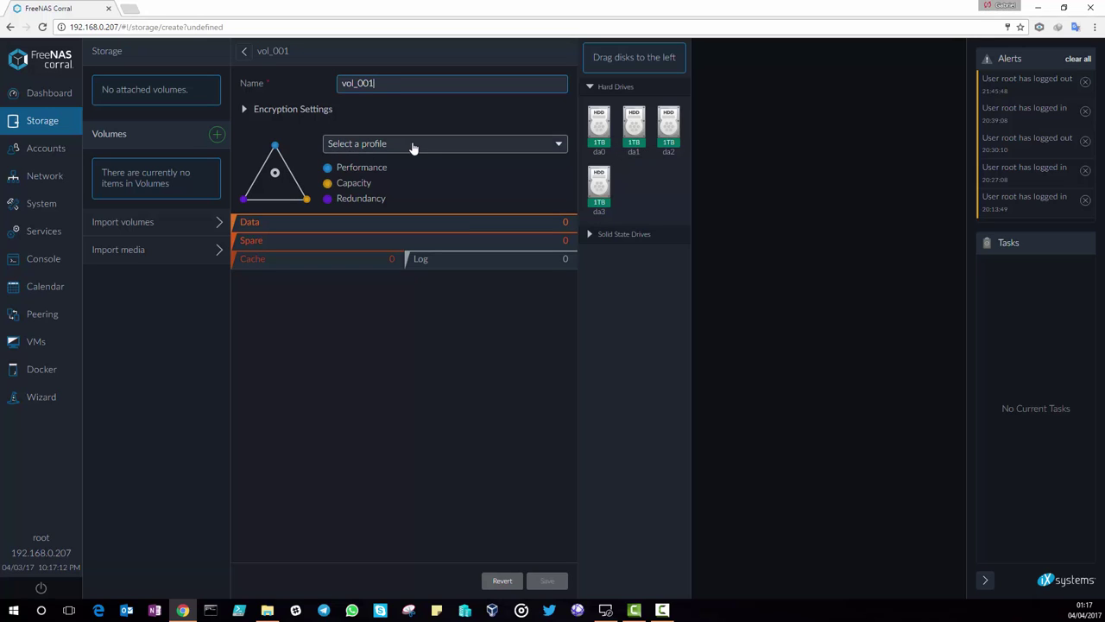
Apply the Optimal profile to volume vol_001 so its disks are assigned automatically
left_click(413, 145)
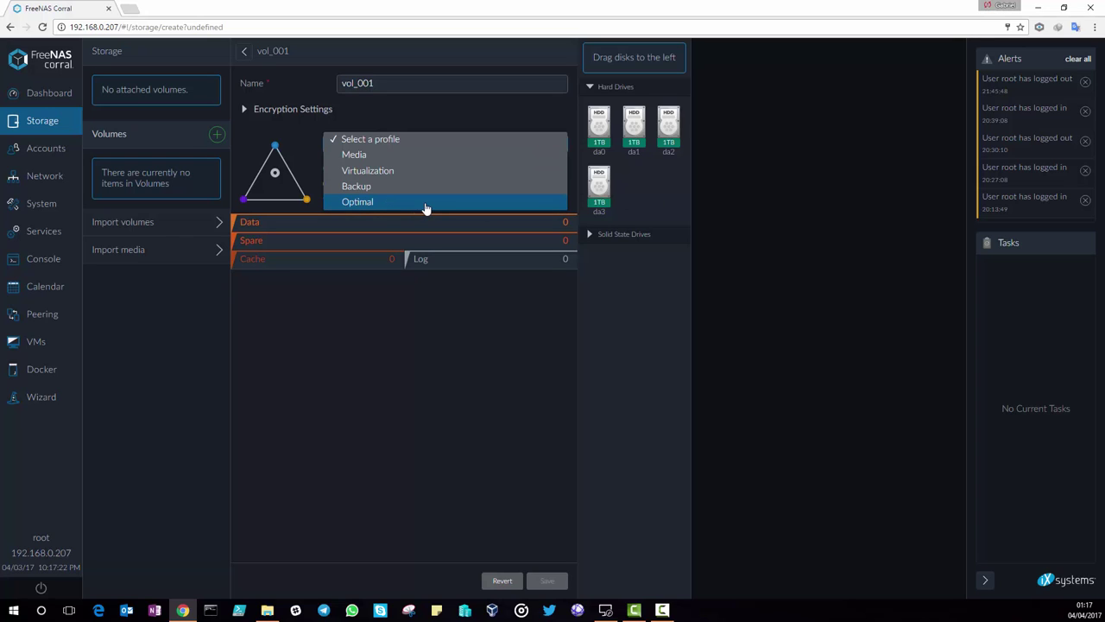
key("Down")
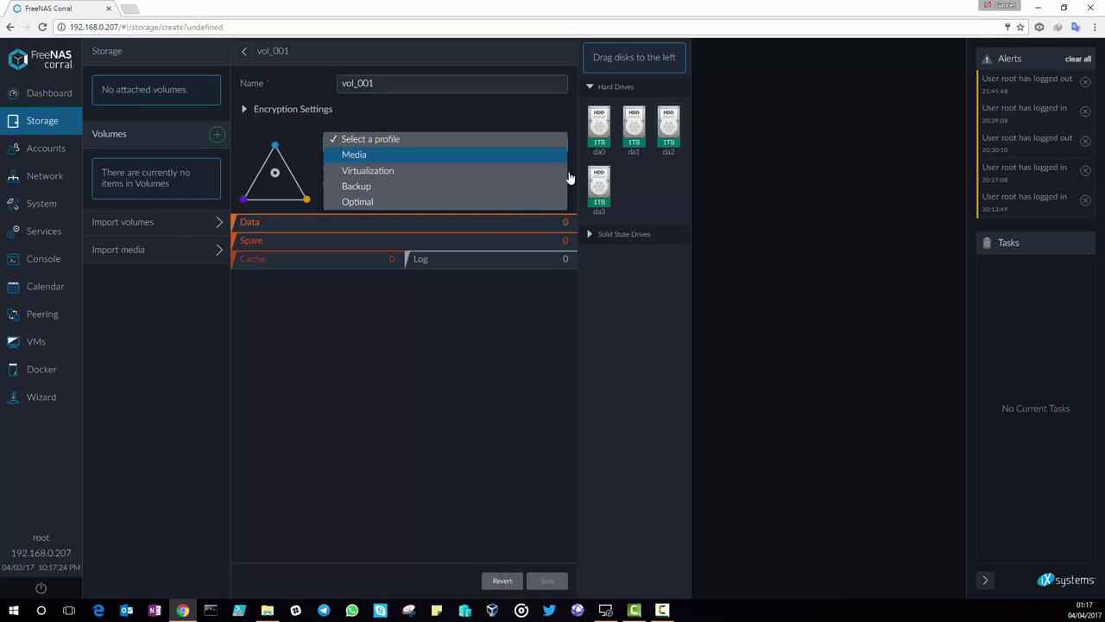
key("Down")
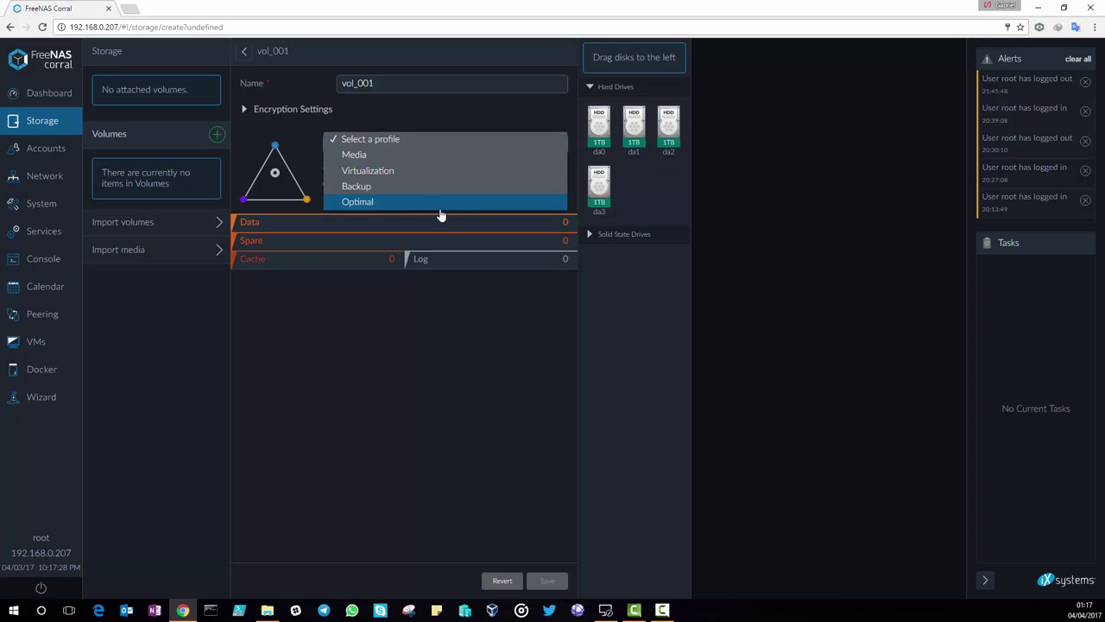
left_click(357, 202)
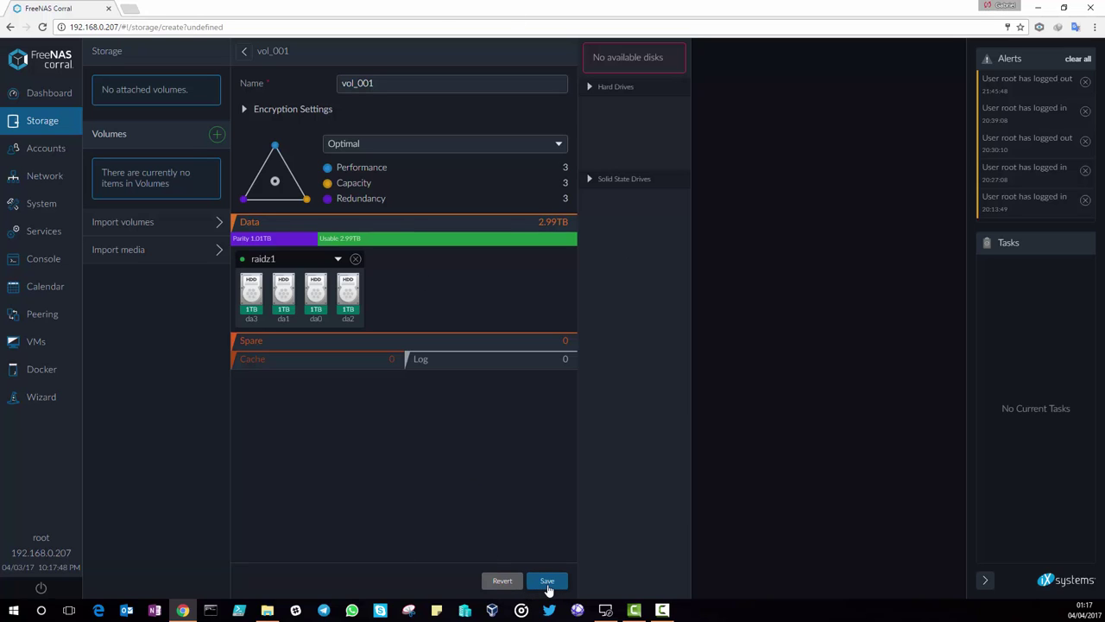
Try assigning disk da2 as Spare and da3 as Log, and switch the volume profile to Media
left_click_drag(349, 295, 360, 345)
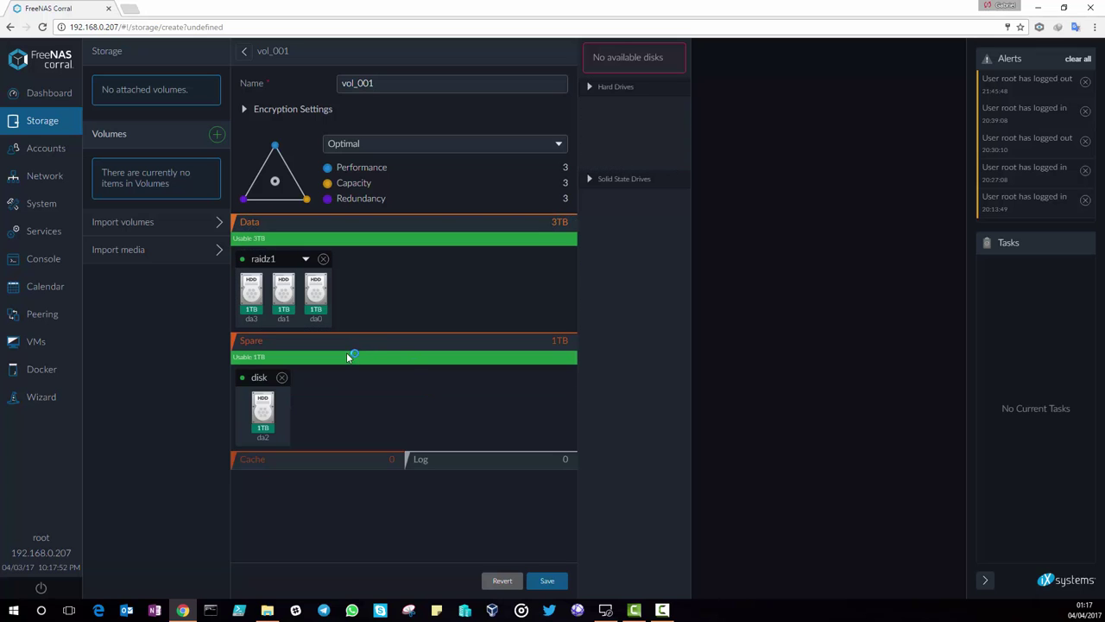
left_click_drag(261, 295, 475, 465)
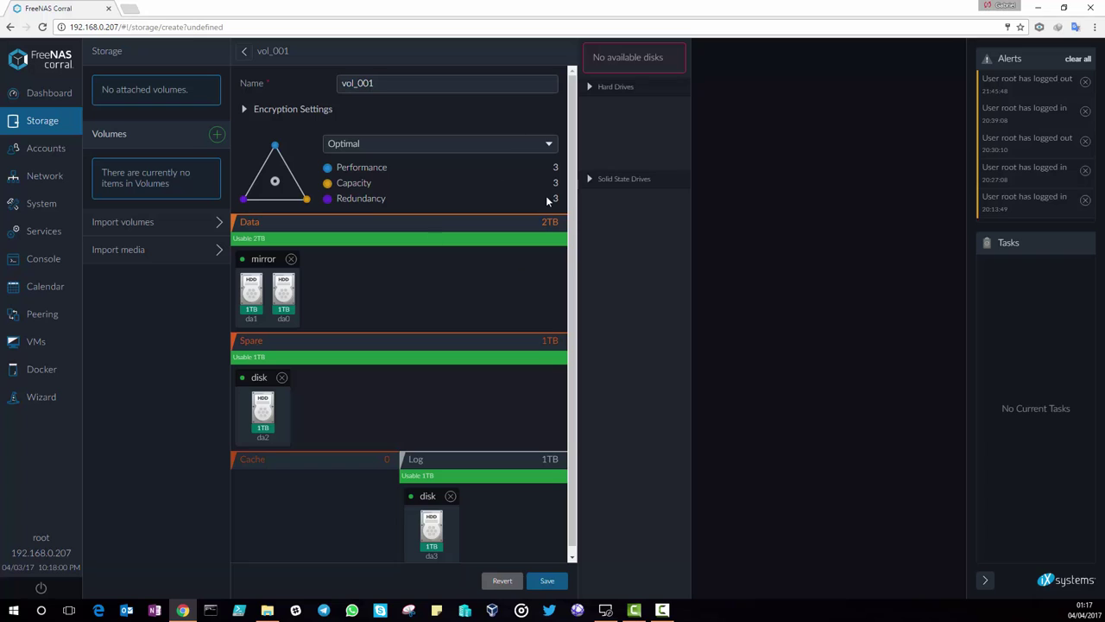
left_click(451, 145)
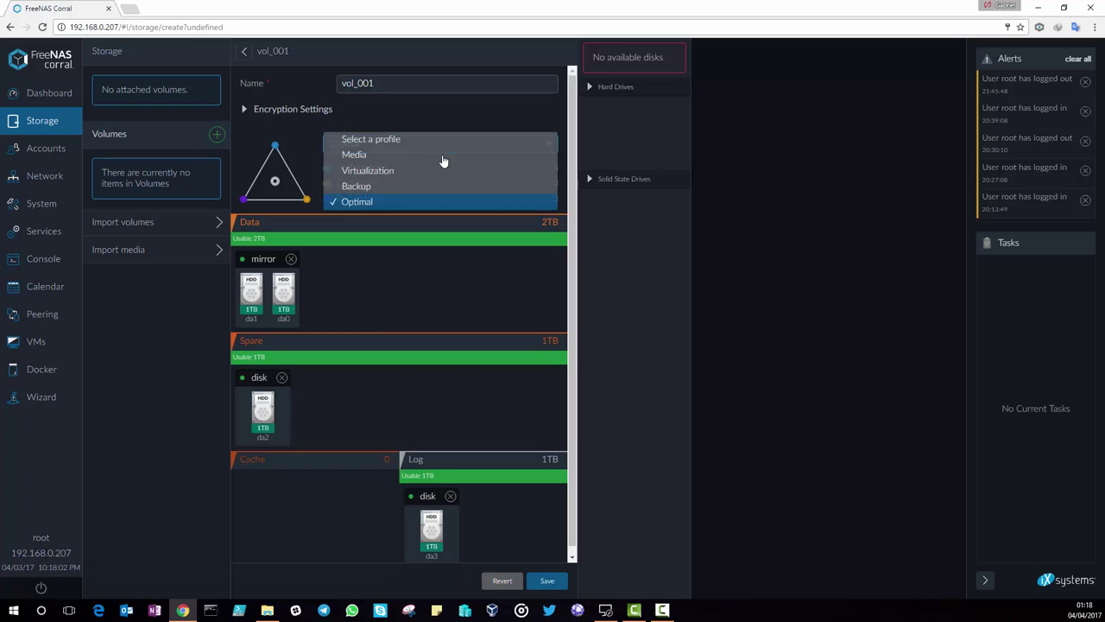
left_click(388, 154)
Set the volume profile back to Optimal and save vol_001
left_click(411, 143)
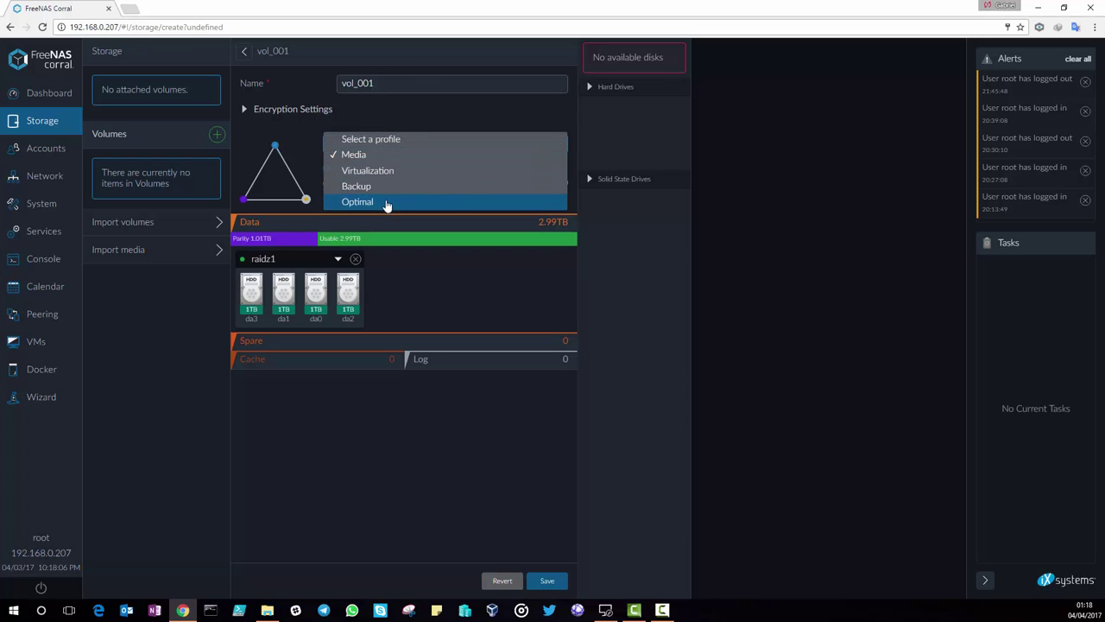
left_click(423, 204)
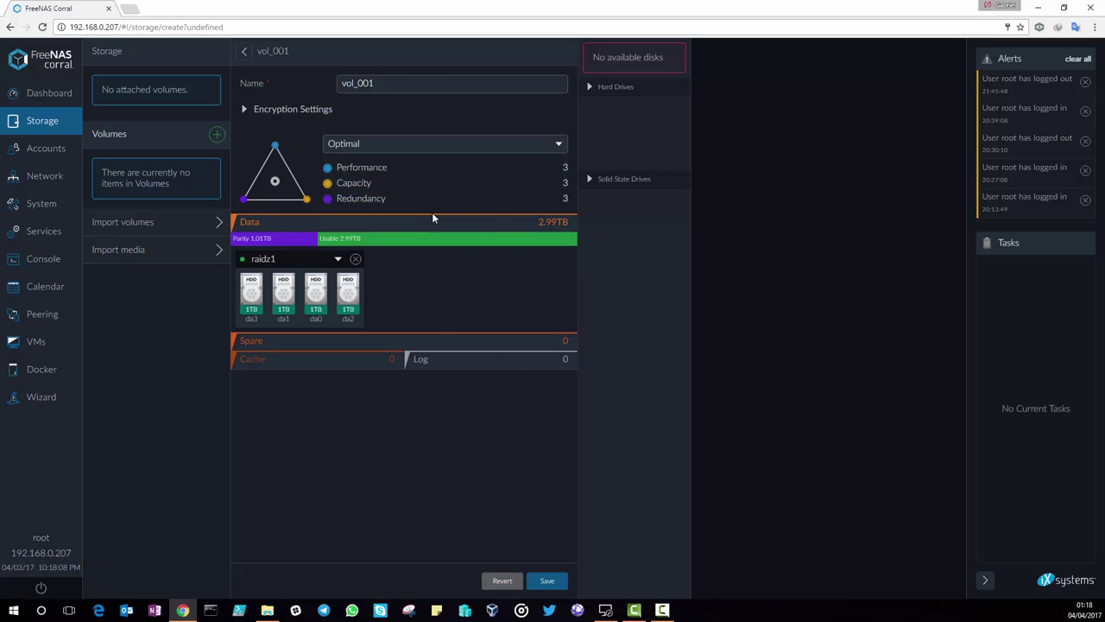
left_click(547, 582)
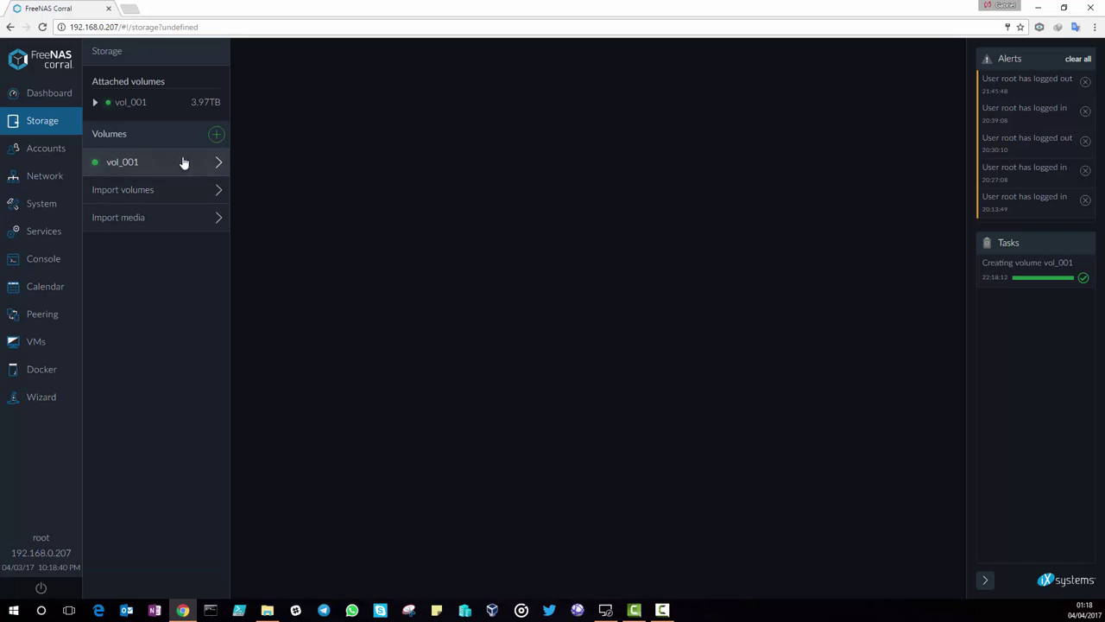
Start a new iSCSI share on volume vol_001
left_click(136, 165)
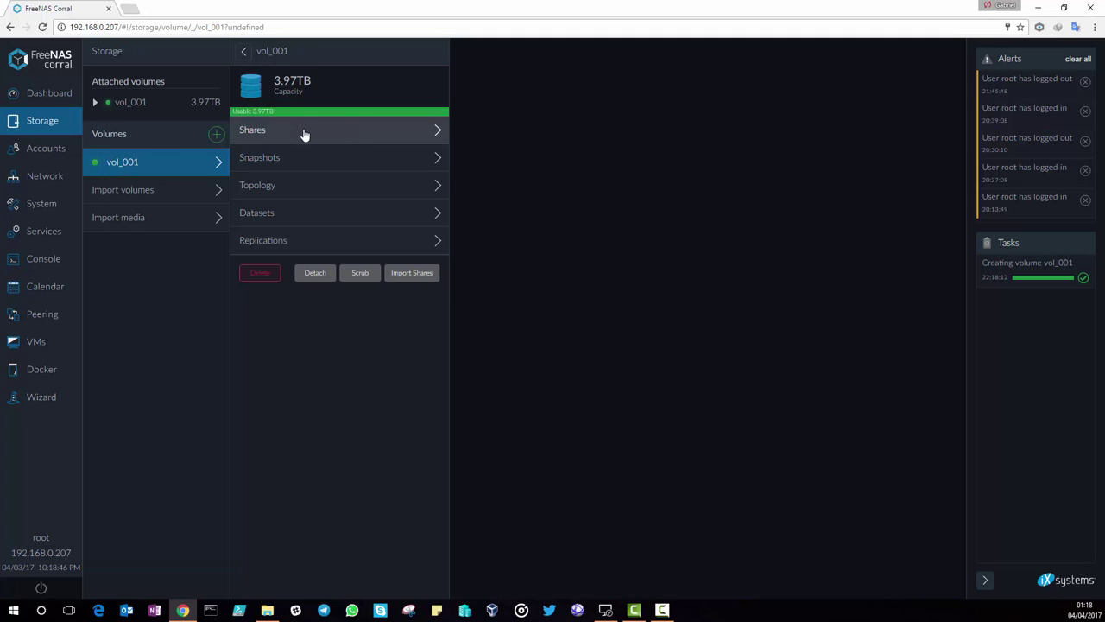
left_click(275, 132)
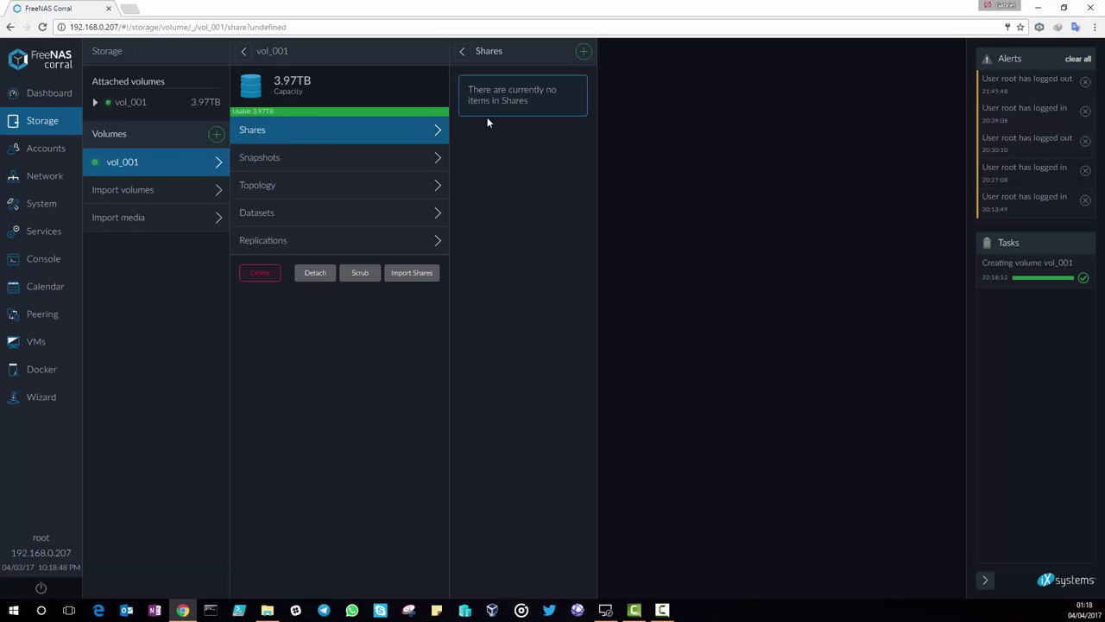
left_click(583, 52)
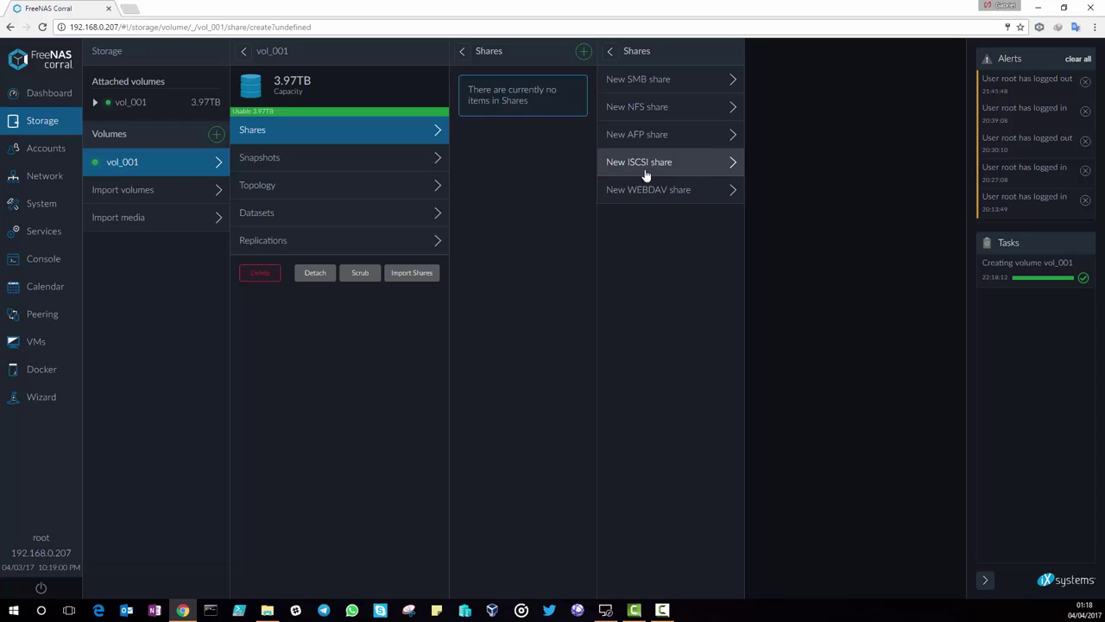
left_click(686, 164)
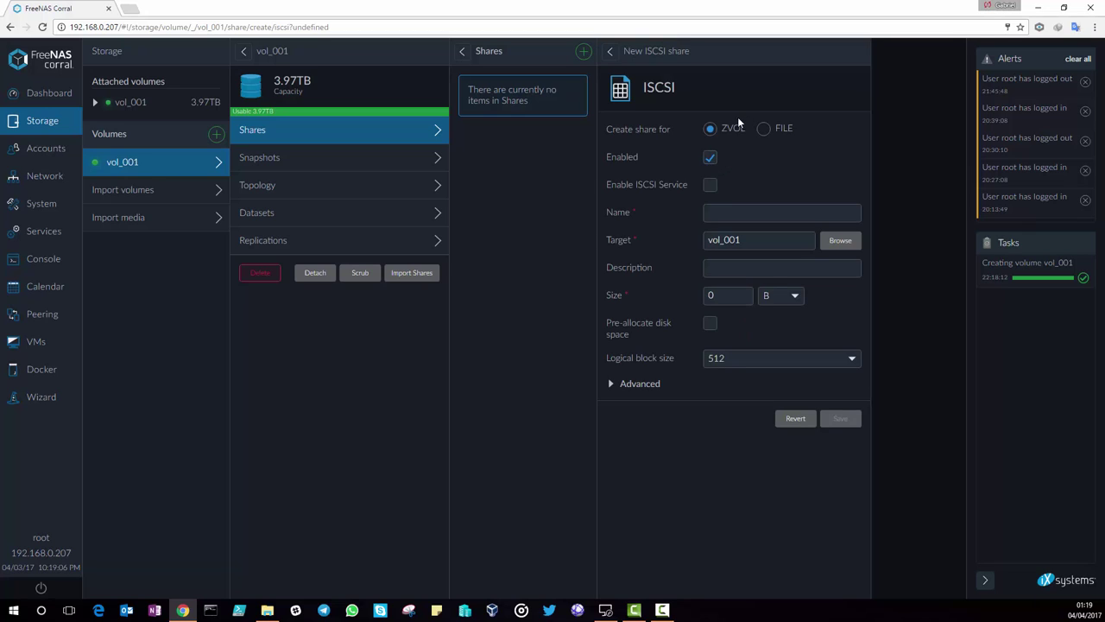
Enter Arquivos as both the name and the description of the iSCSI share
left_click(727, 209)
type("Arquivos")
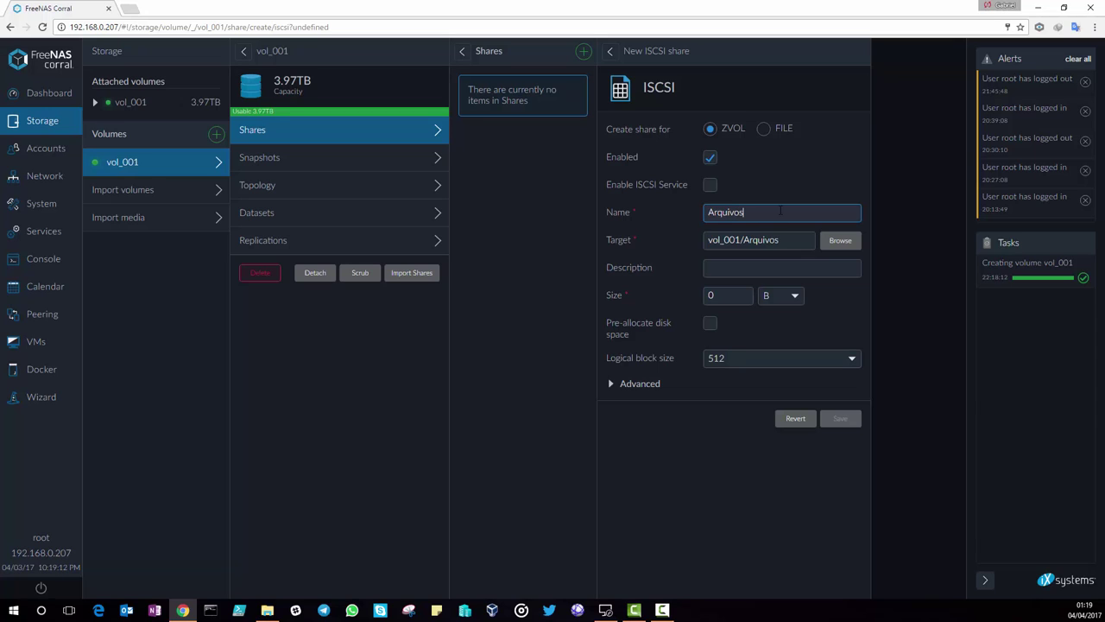
left_click(780, 268)
type("Arqu")
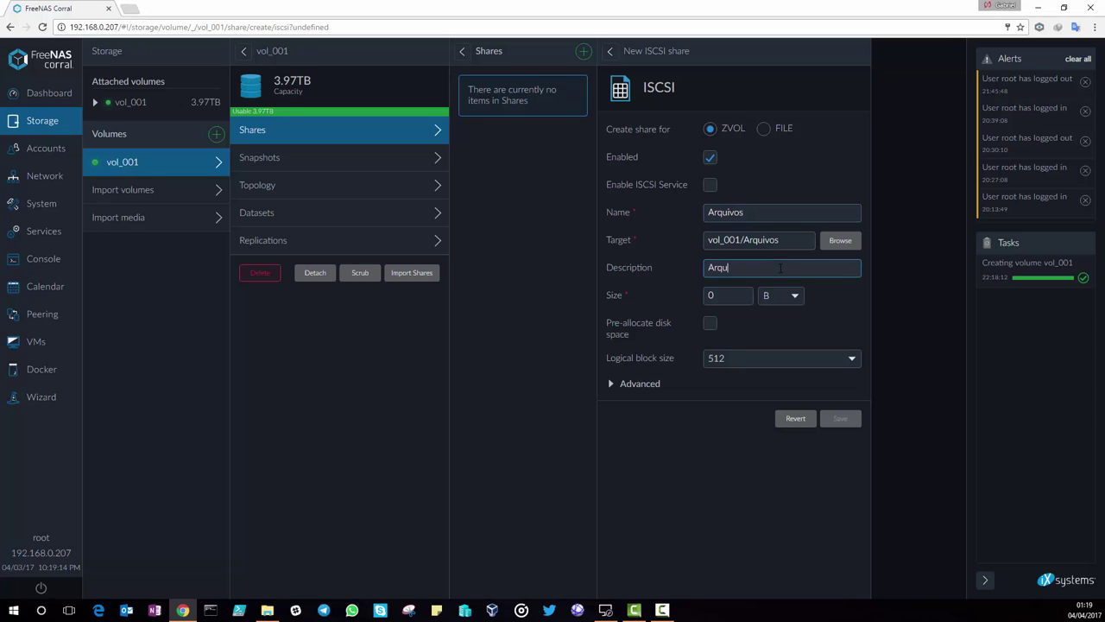
type("ivos")
Set the size of the iSCSI share to 1 TiB
left_click(794, 296)
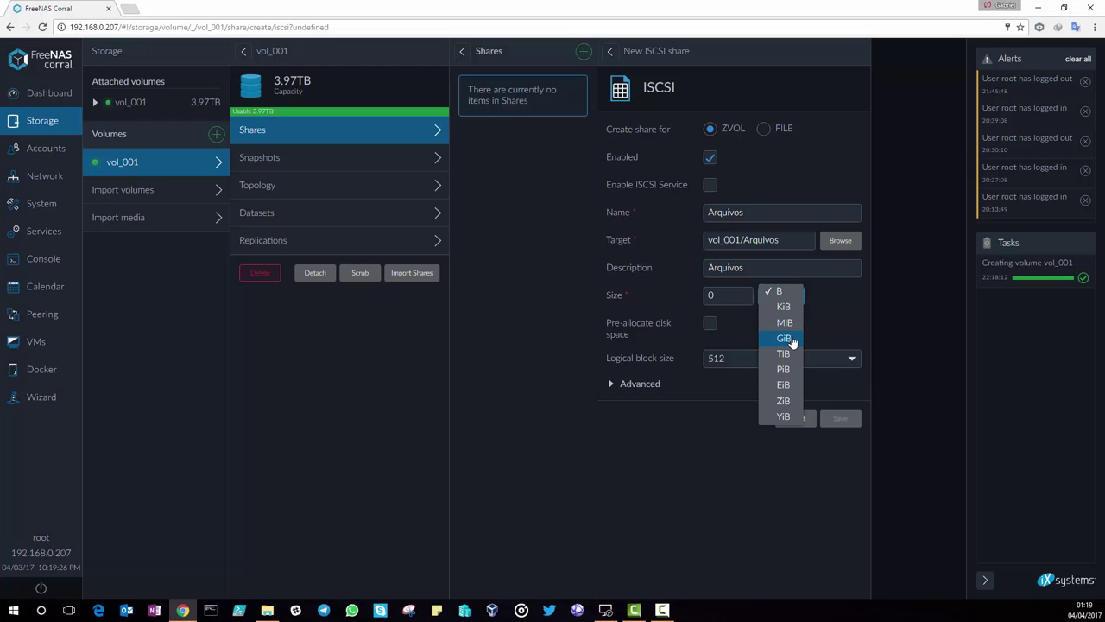
left_click(791, 338)
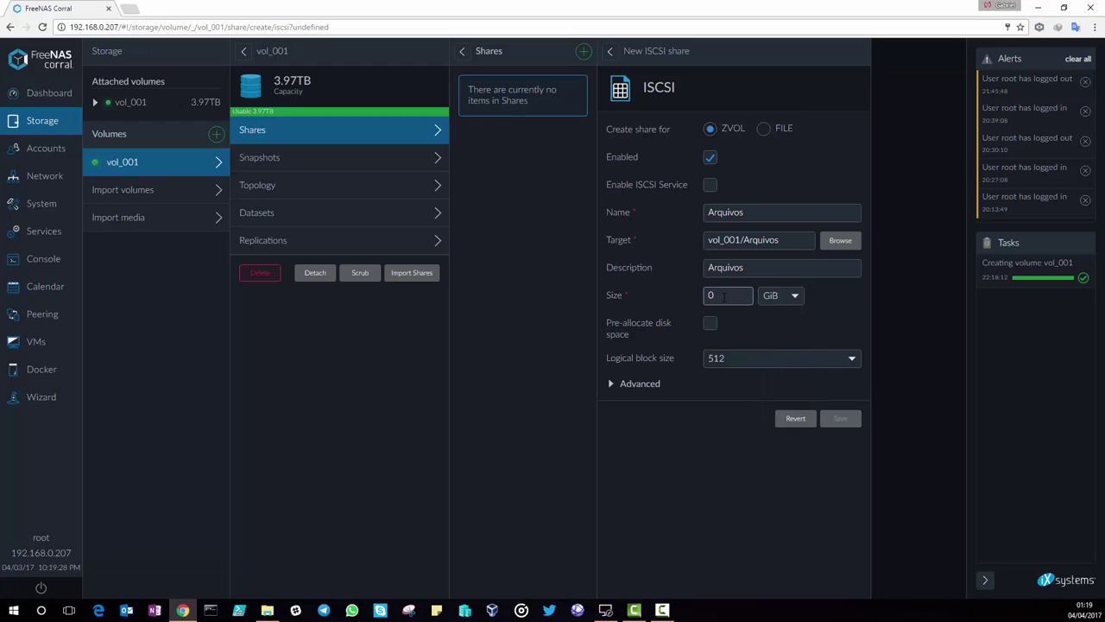
left_click(785, 298)
left_click(781, 353)
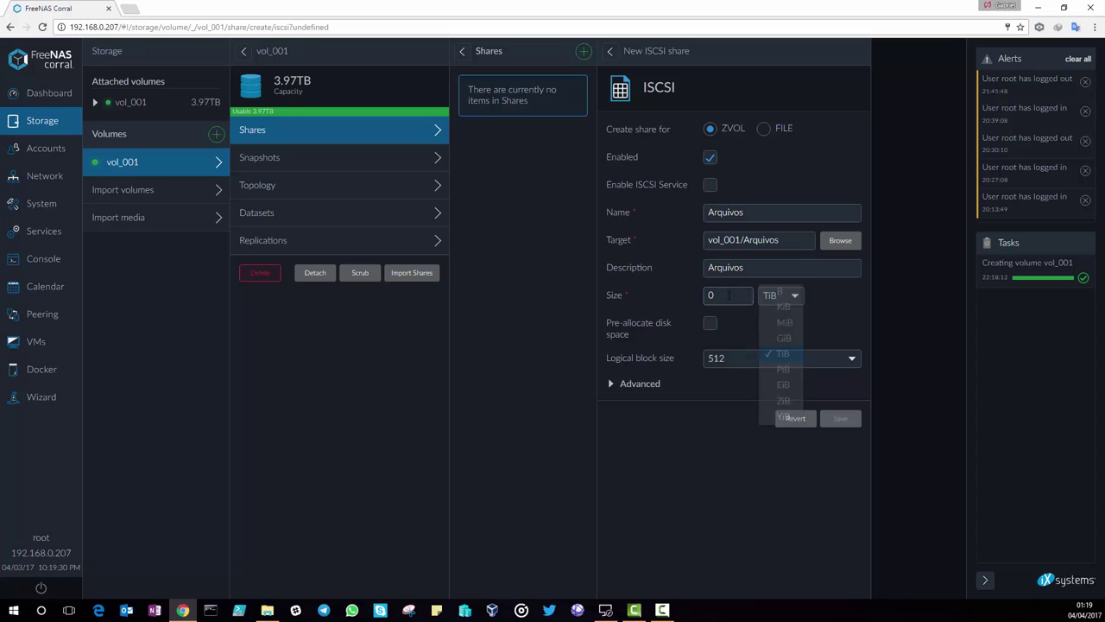
type("1")
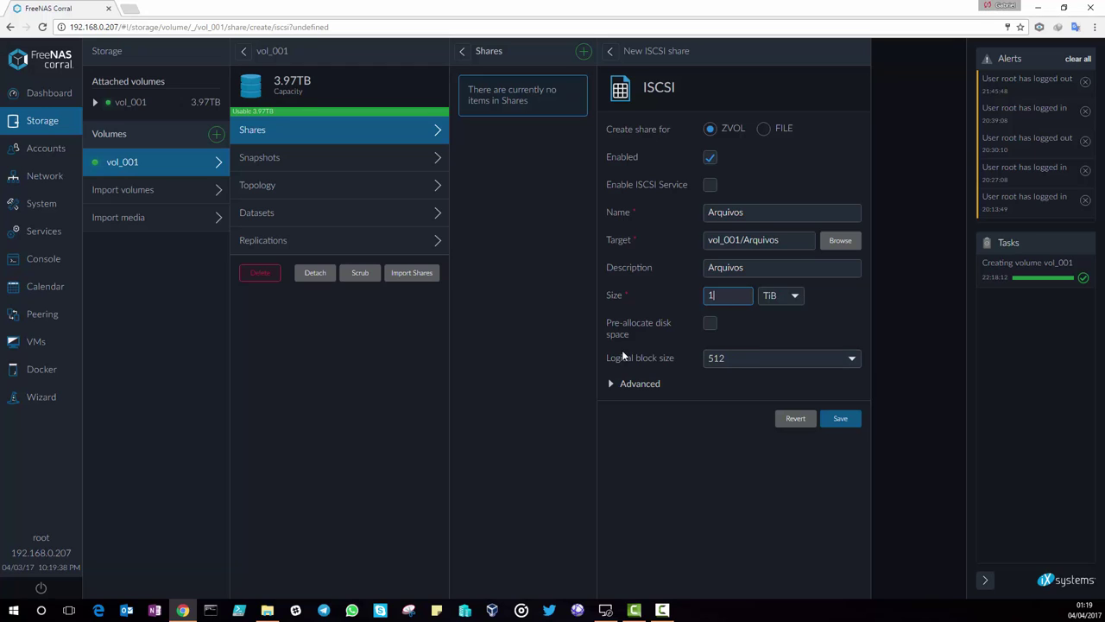
Set the share's logical block size to 4096 and keep iqn.2005-10.org.freenas.ctl.Arquivos as the target name in the advanced settings
left_click(751, 359)
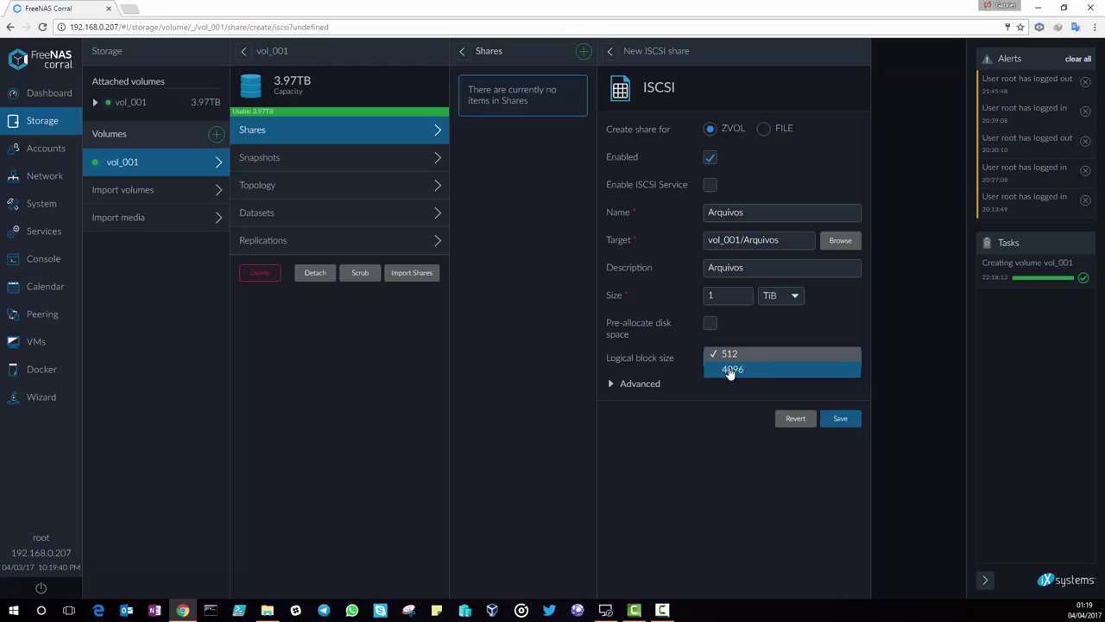
left_click(748, 370)
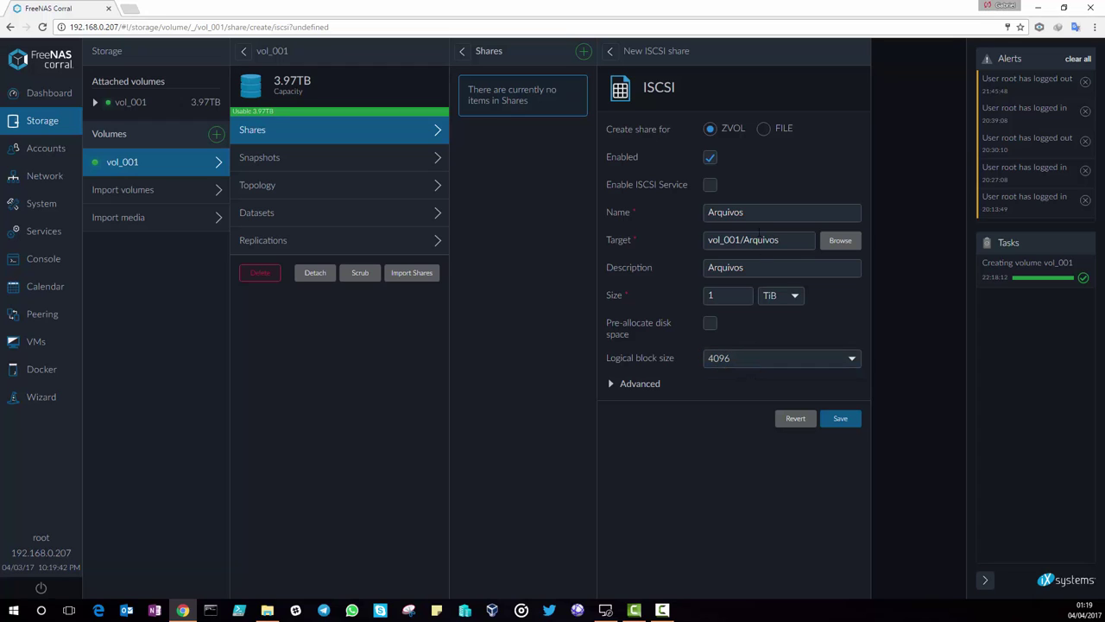
left_click(615, 383)
scroll(659, 395, "down", 1)
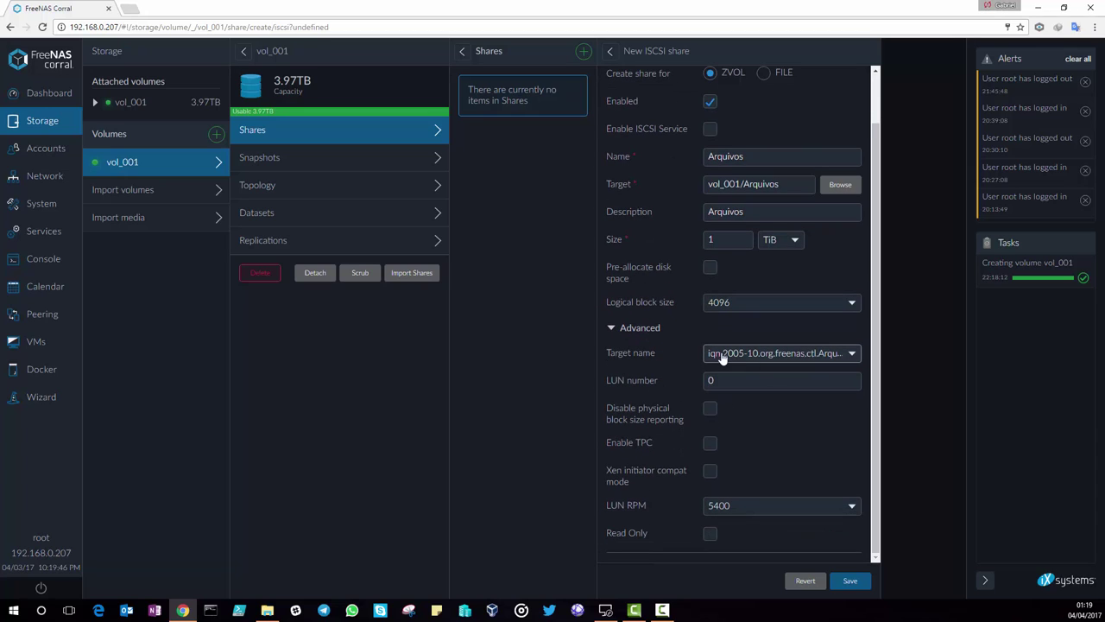
left_click(752, 353)
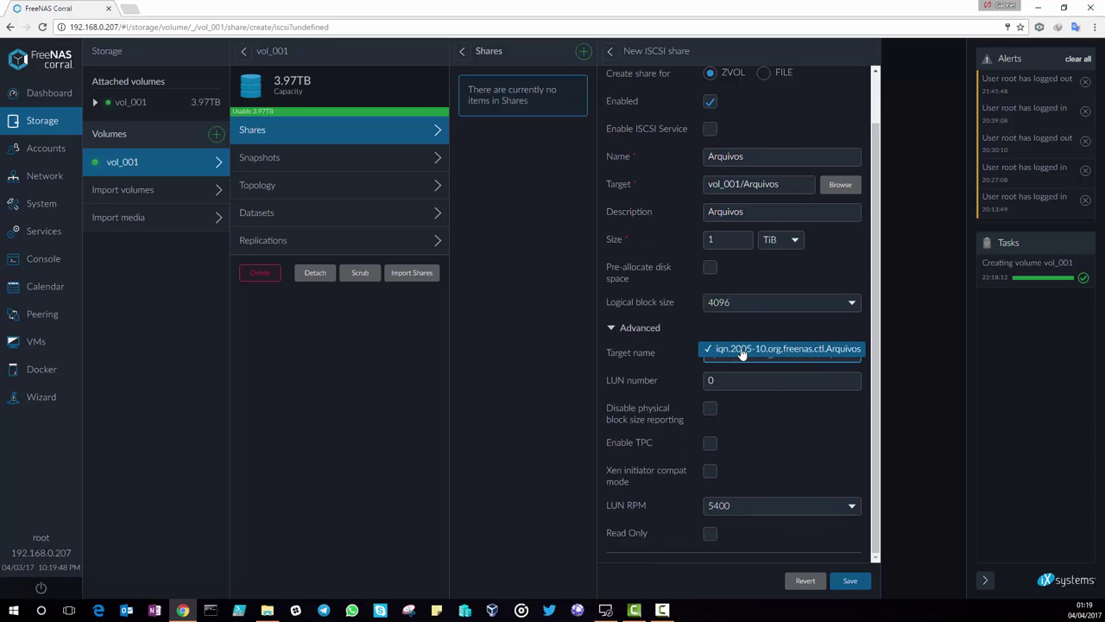
left_click(740, 352)
left_click(733, 364)
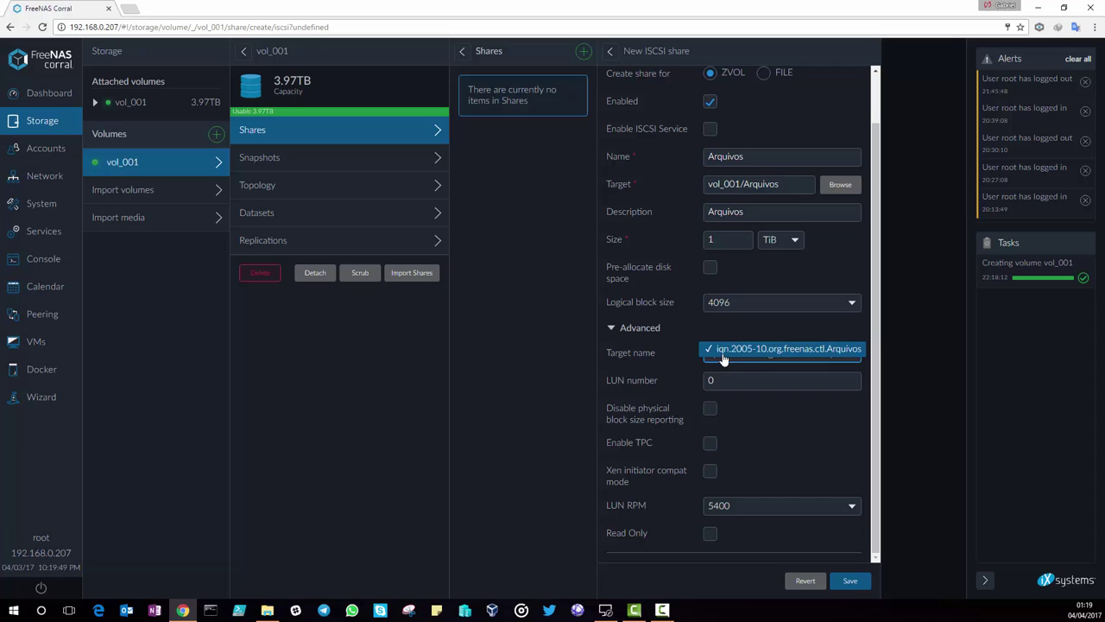
left_click(817, 357)
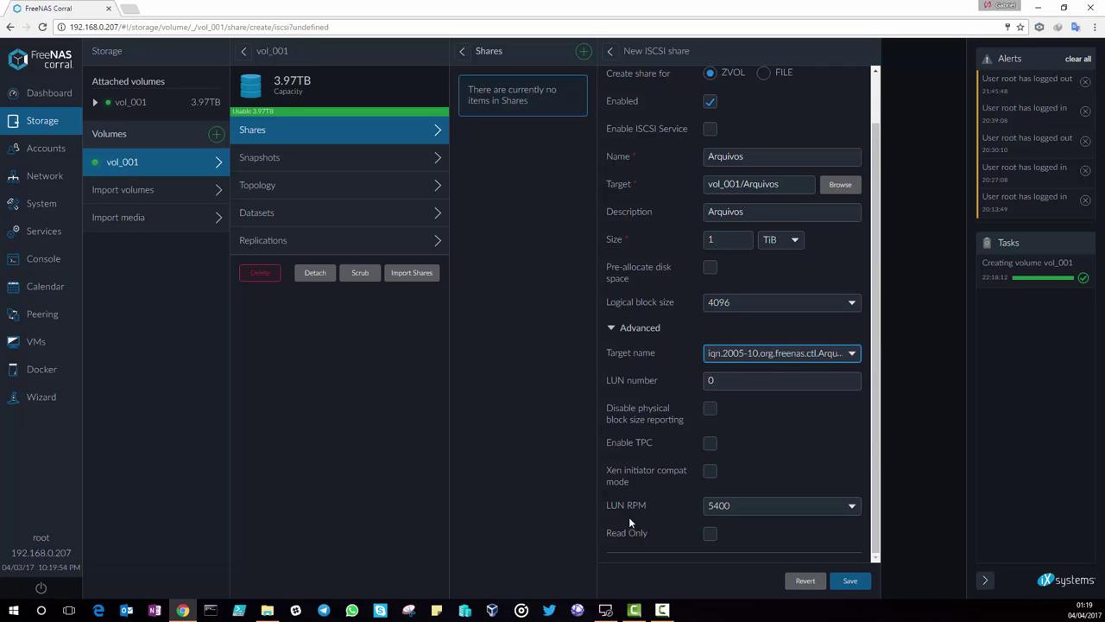
Set the LUN RPM of the iSCSI share to 7200
left_click(764, 512)
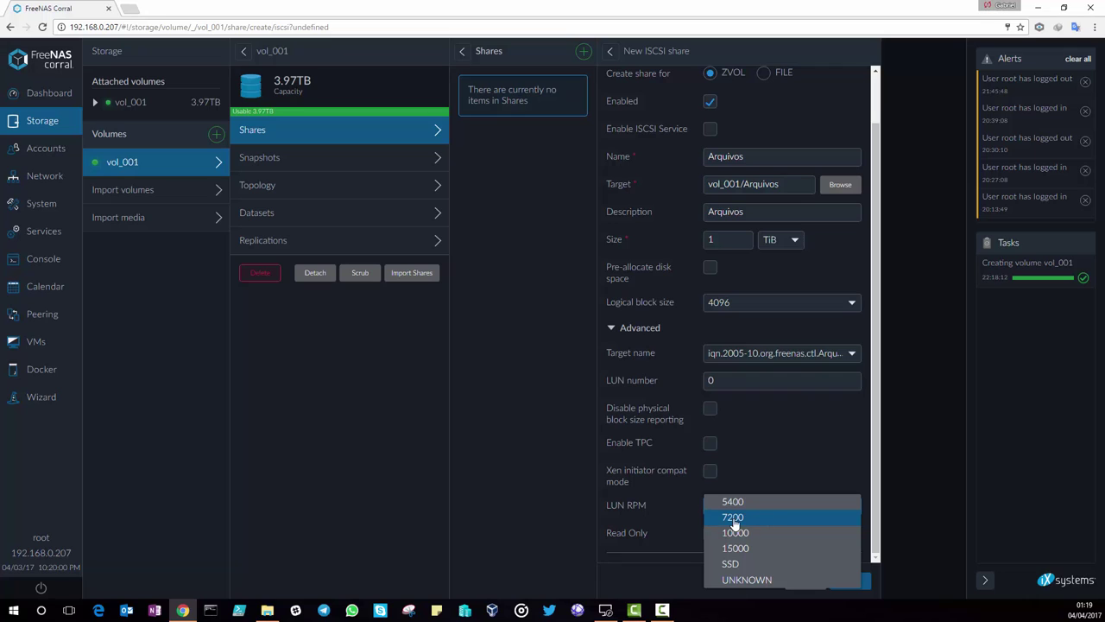
left_click(738, 518)
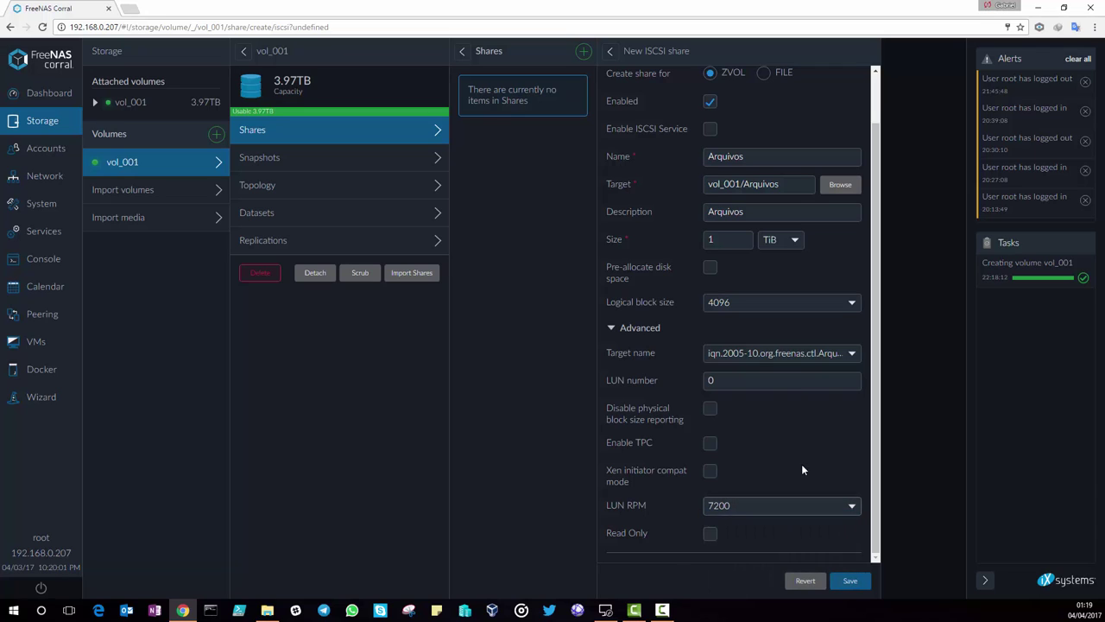
left_click(784, 510)
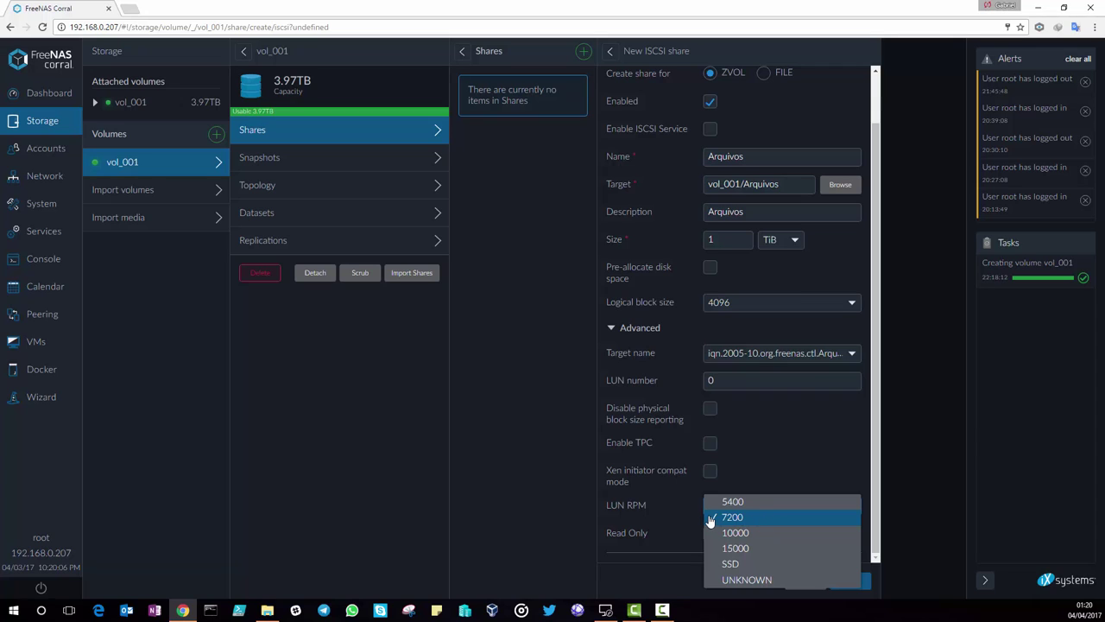
left_click(731, 517)
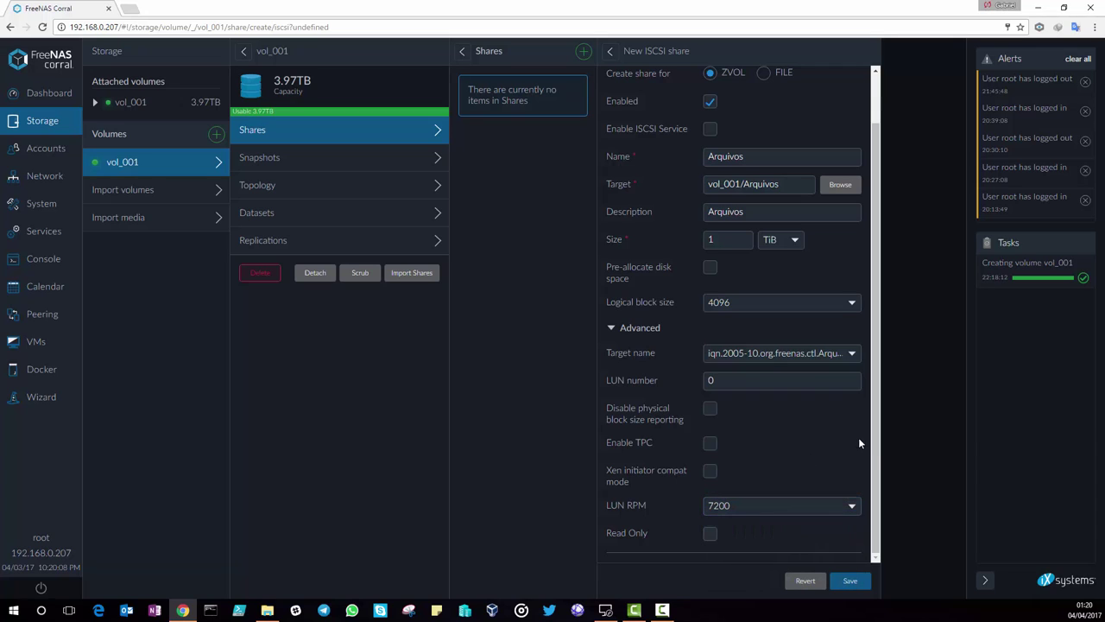
Enable the iSCSI service for the Arquivos share and save the share
scroll(818, 360, "up", 2)
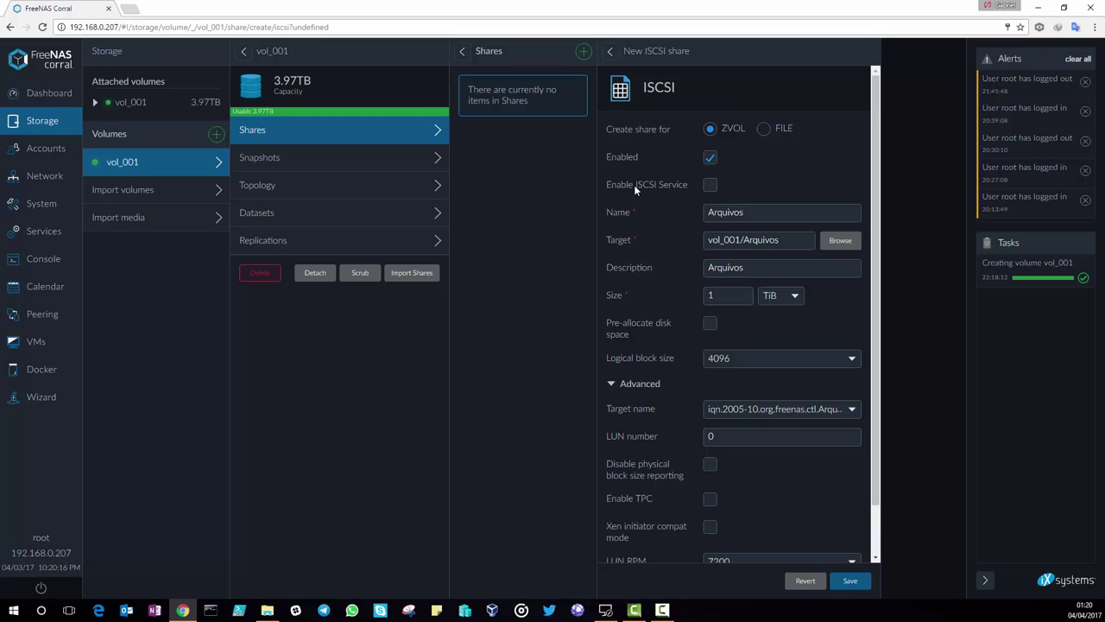
left_click(710, 187)
scroll(877, 246, "down", 2)
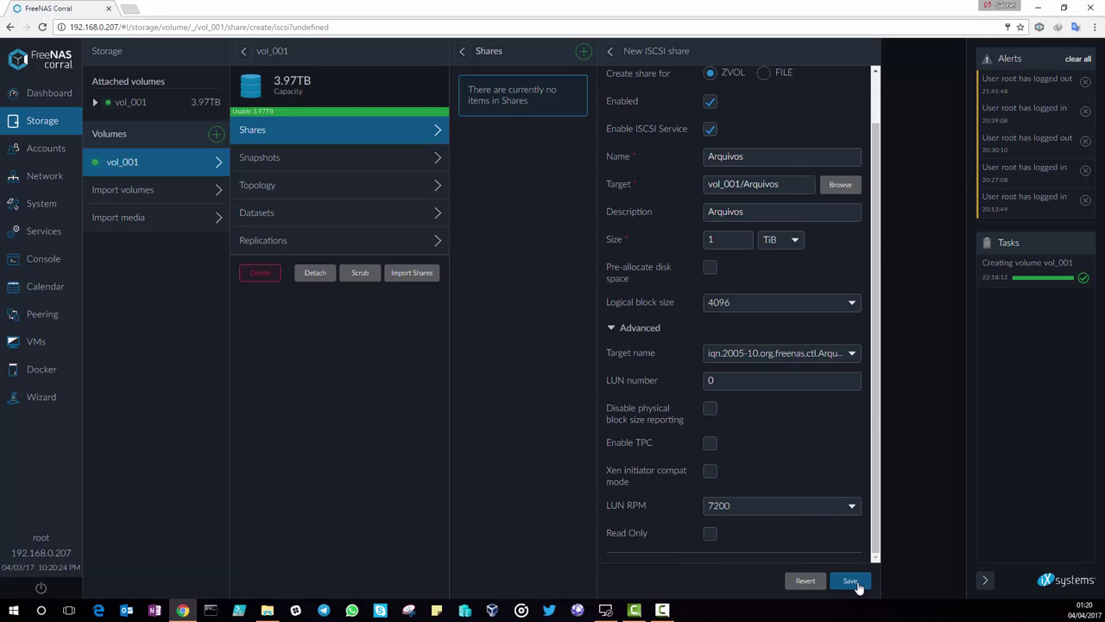
left_click(855, 582)
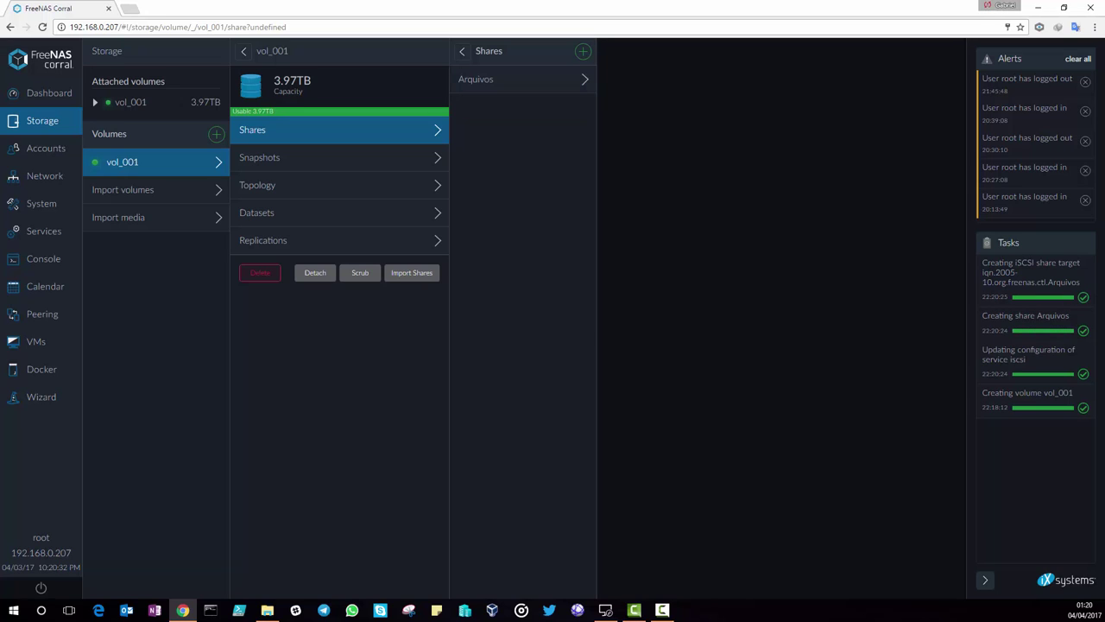
Review the space usage of vol_001, the saved settings of the Arquivos share and the available share types
left_click(466, 53)
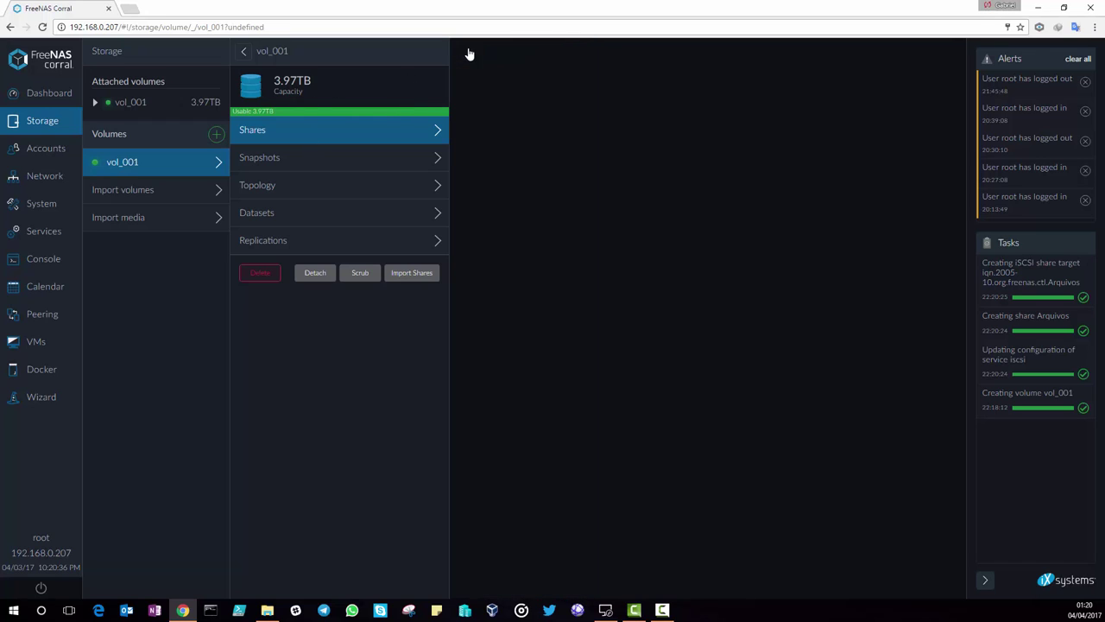
left_click(246, 54)
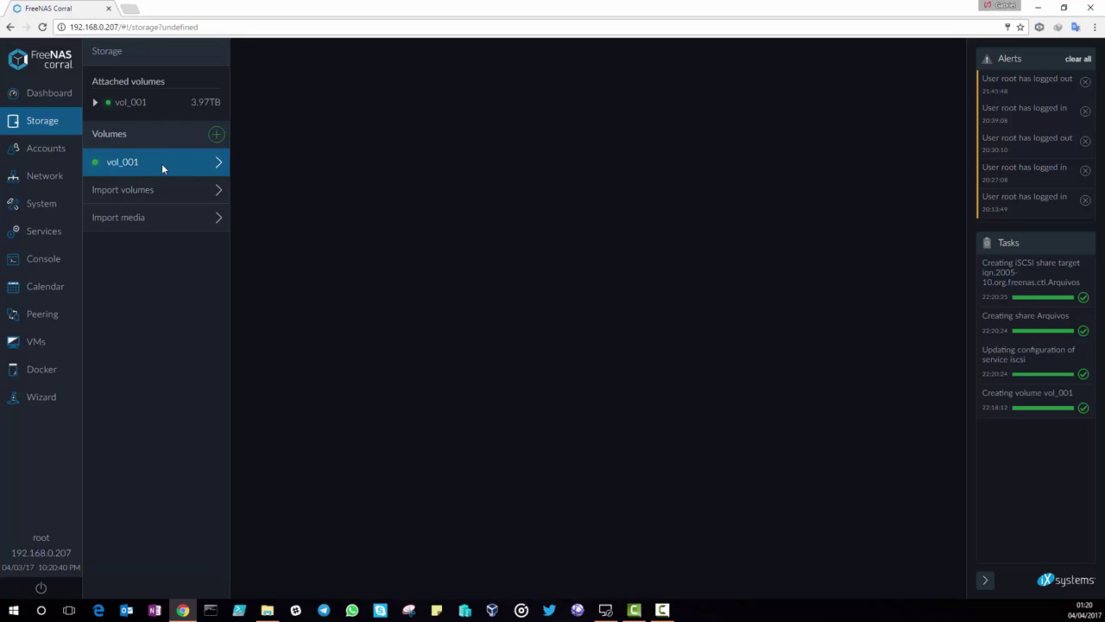
left_click(130, 111)
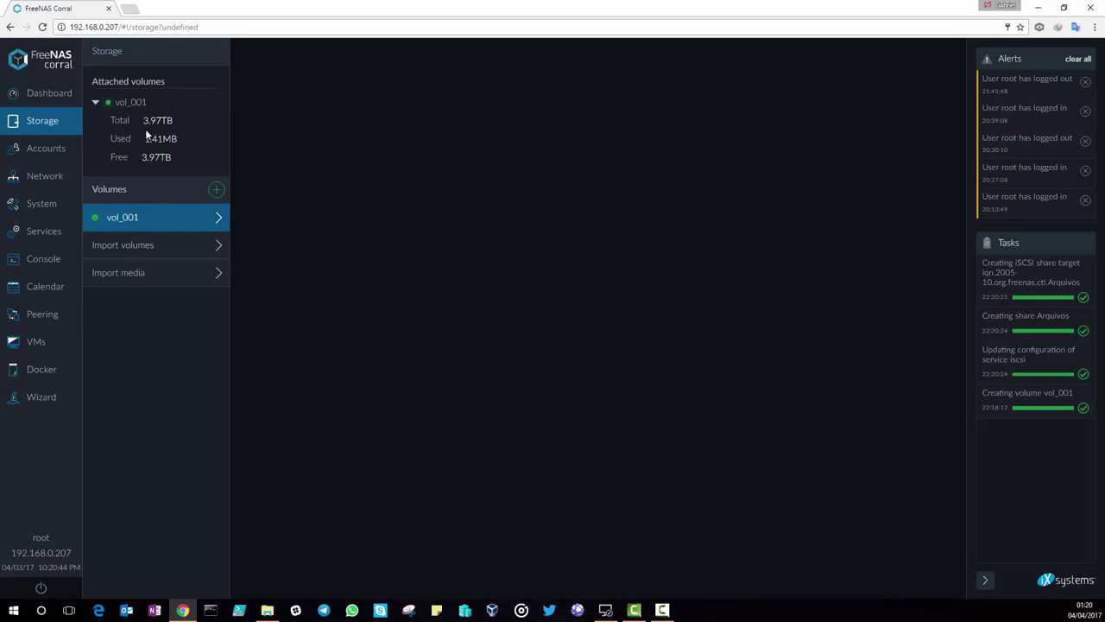
left_click(164, 217)
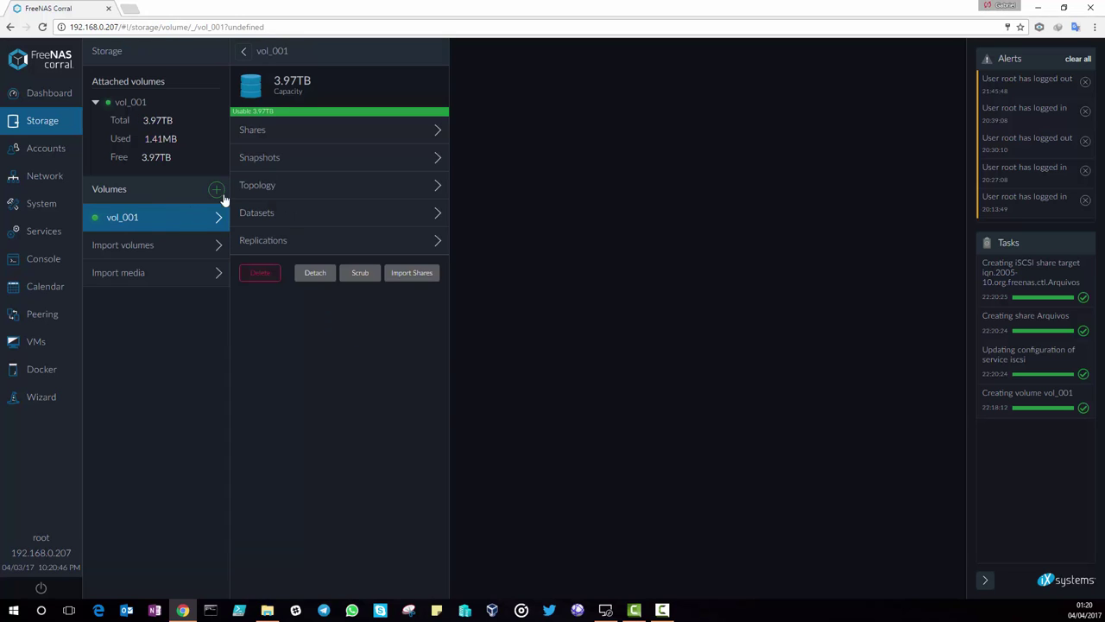
left_click(320, 141)
left_click(508, 79)
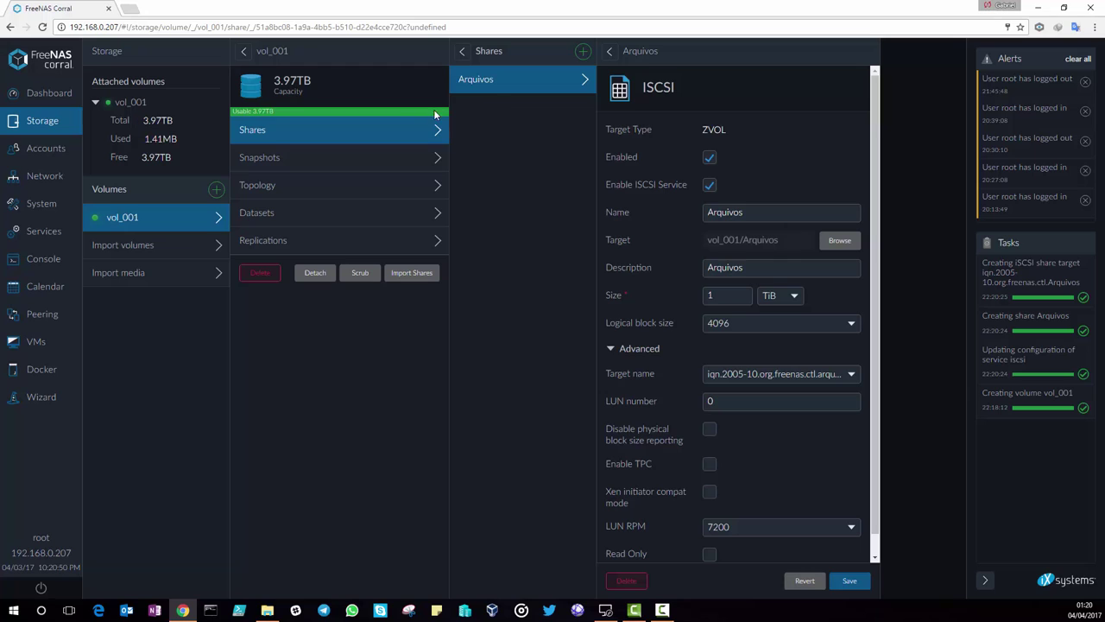
left_click(584, 53)
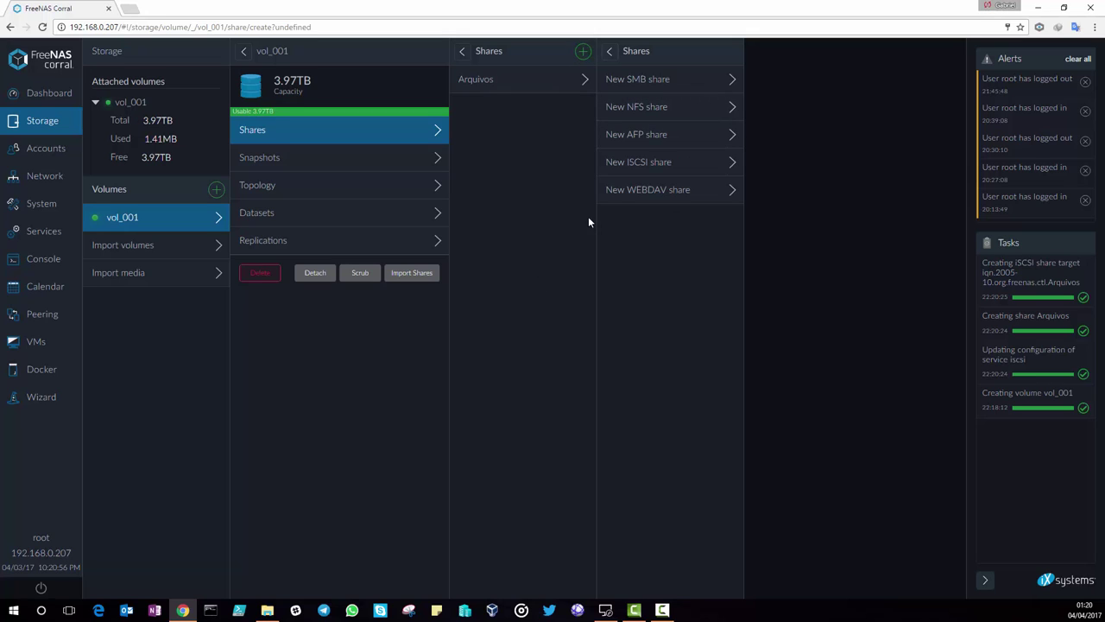
left_click(608, 53)
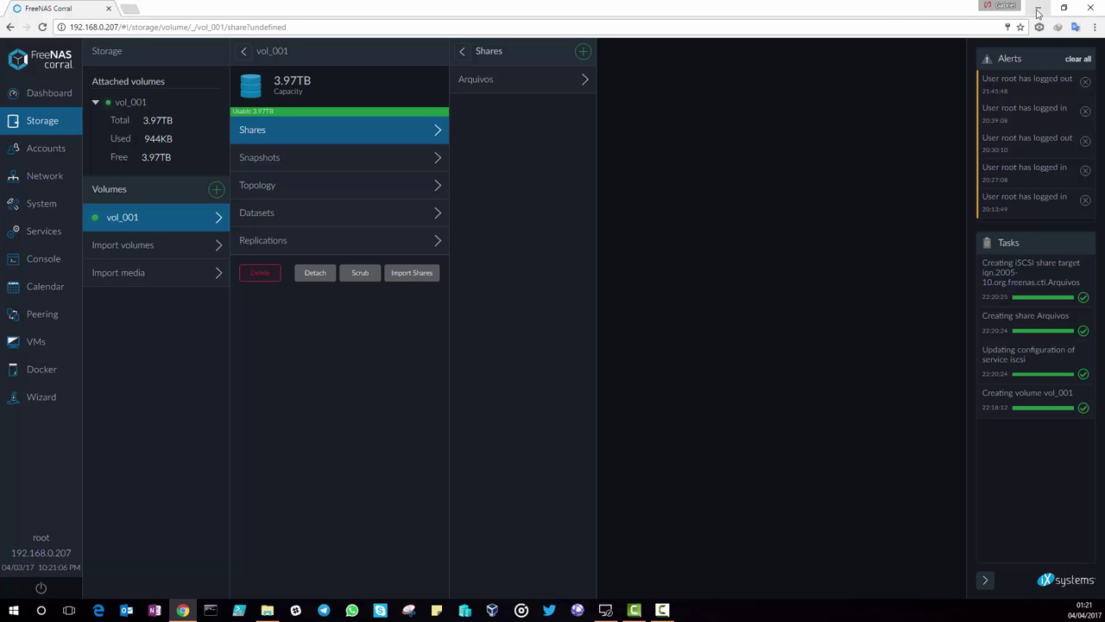
Switch to the DC remote session in Terminals and open the iSCSI initiator (Iniciador iSCSI) on the server
left_click(1037, 9)
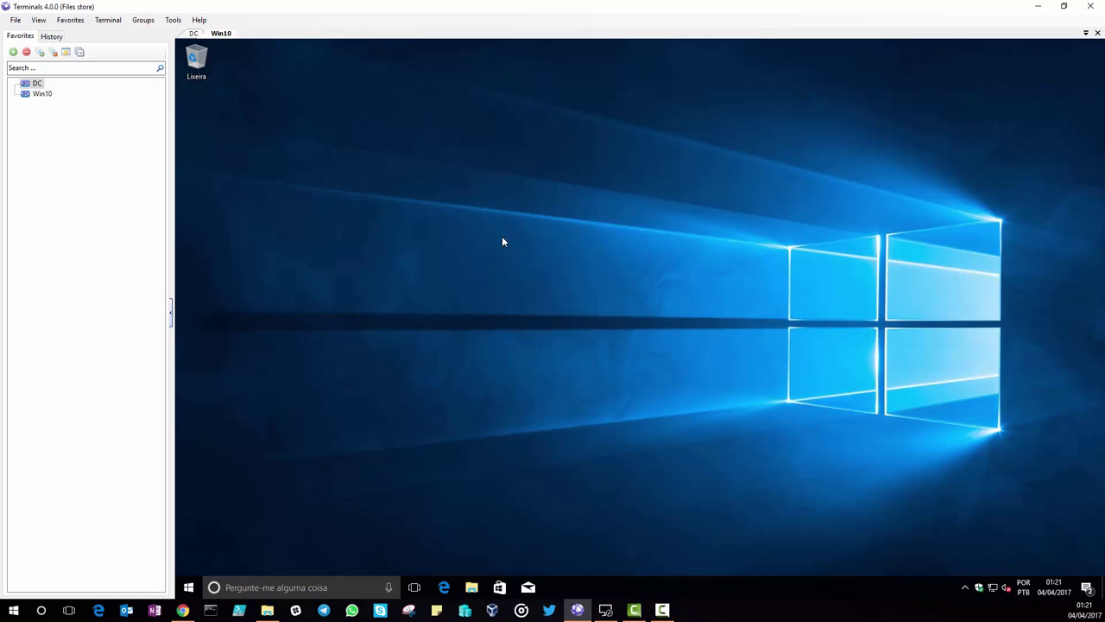
left_click(196, 35)
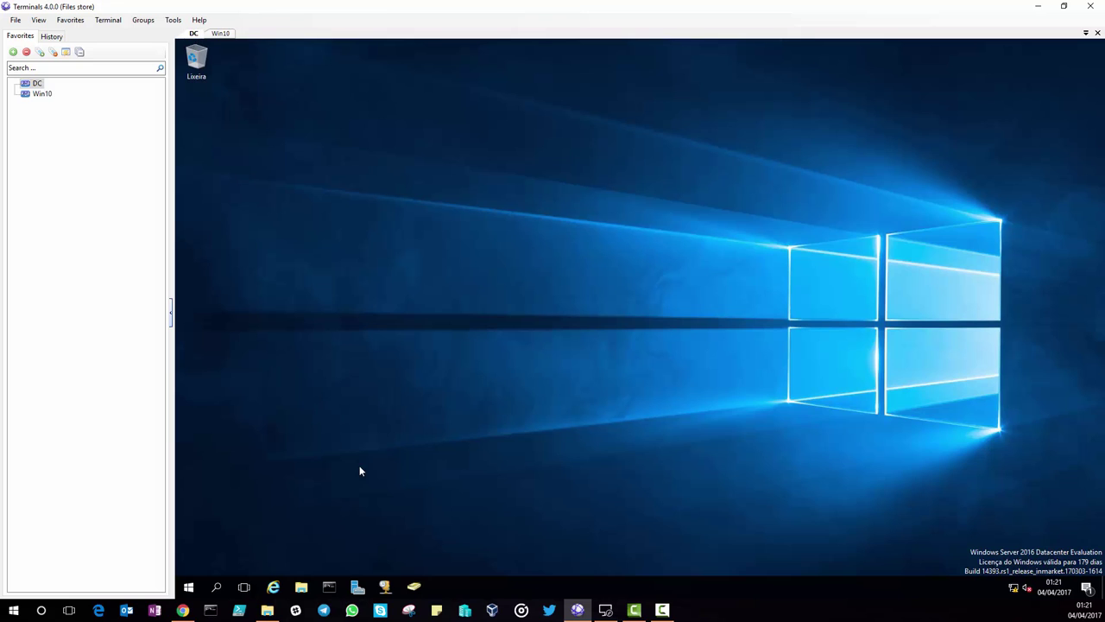
left_click(189, 588)
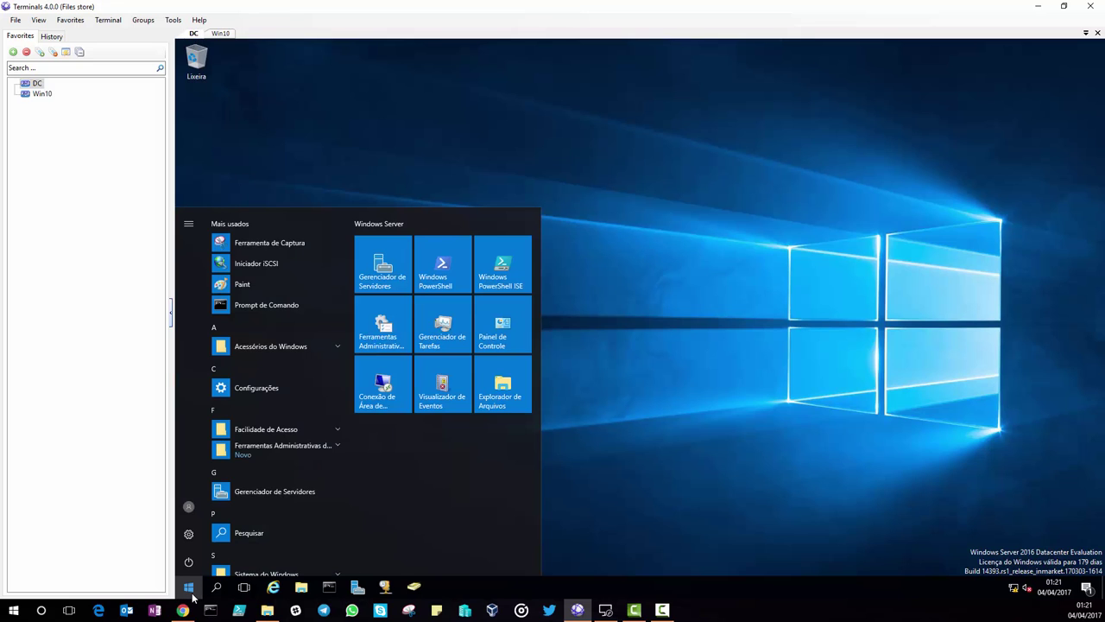
type("ini")
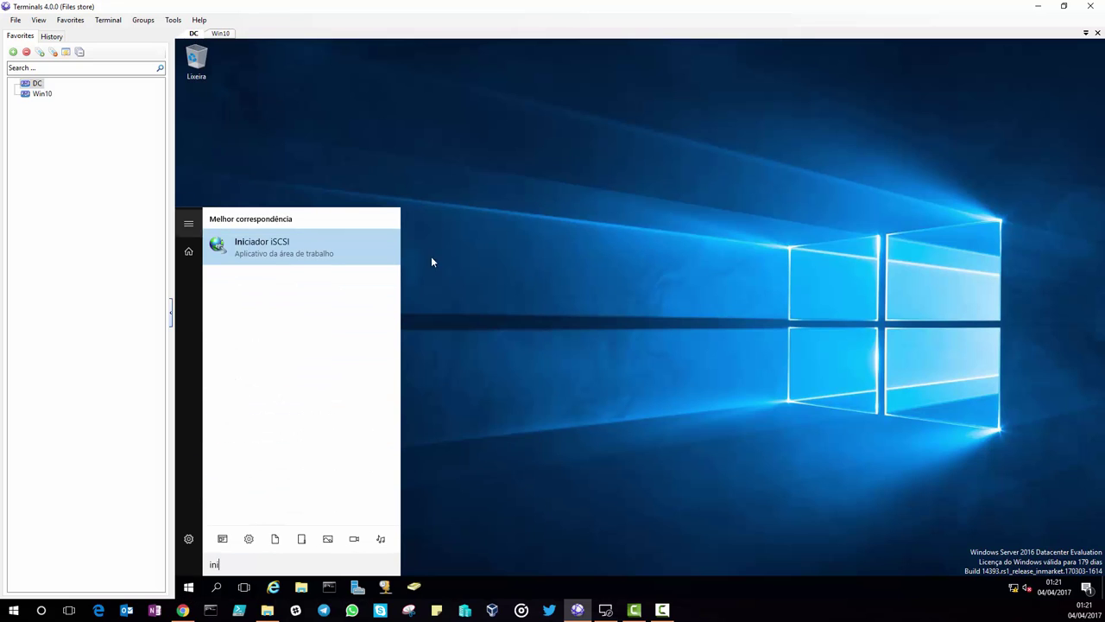
left_click(289, 245)
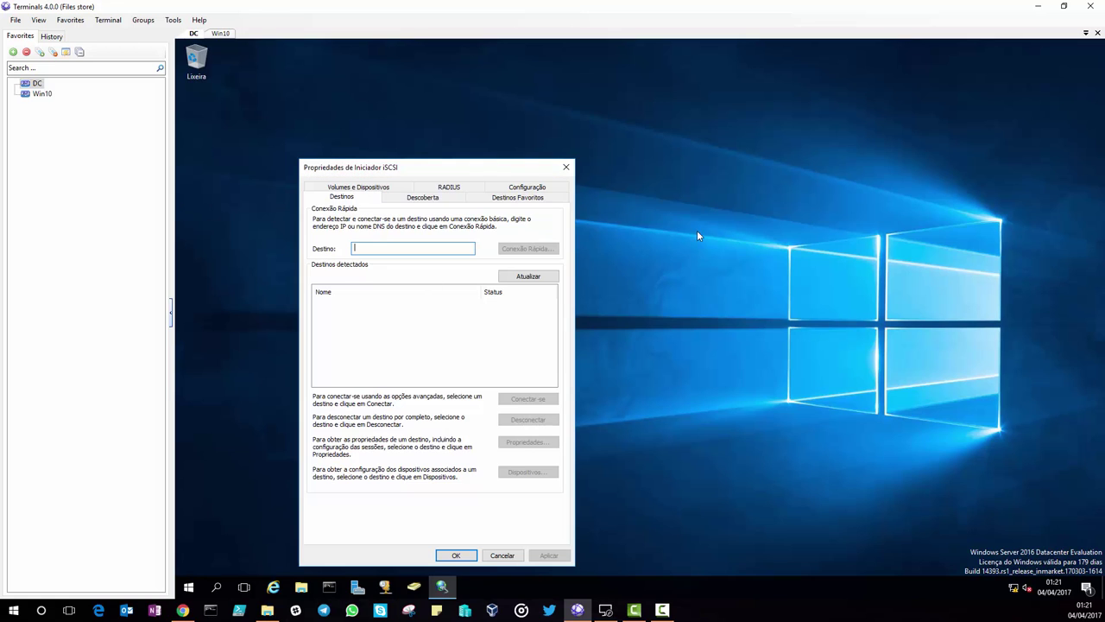
left_click_drag(486, 170, 687, 132)
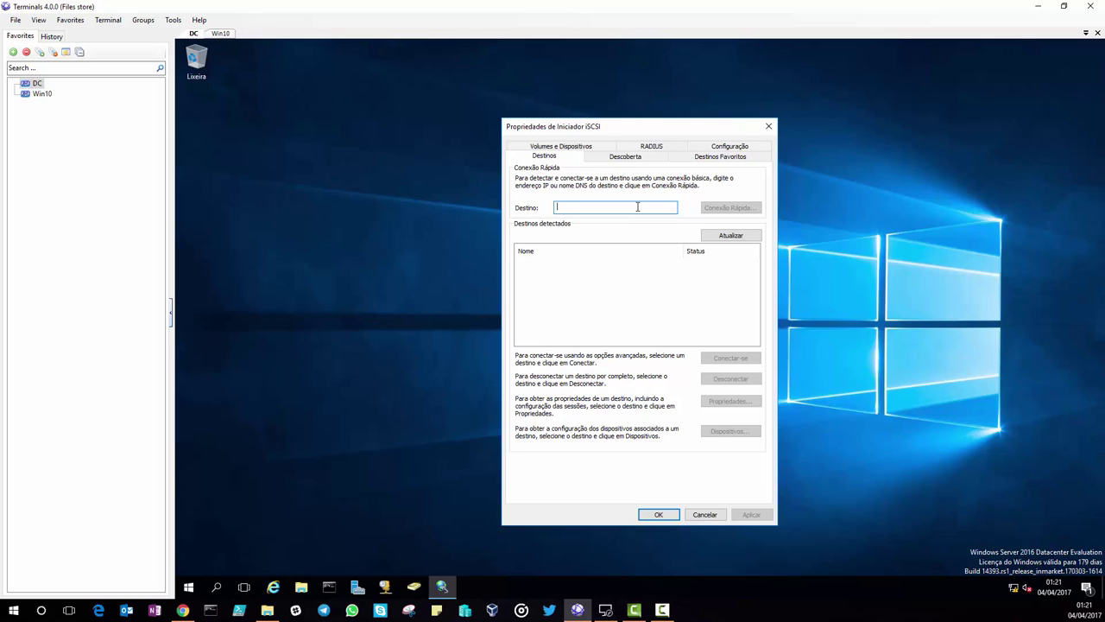
Quick-connect the iSCSI initiator to 192.168.0.207 and finish the connection to the arquivos target
type("192.168.0.207")
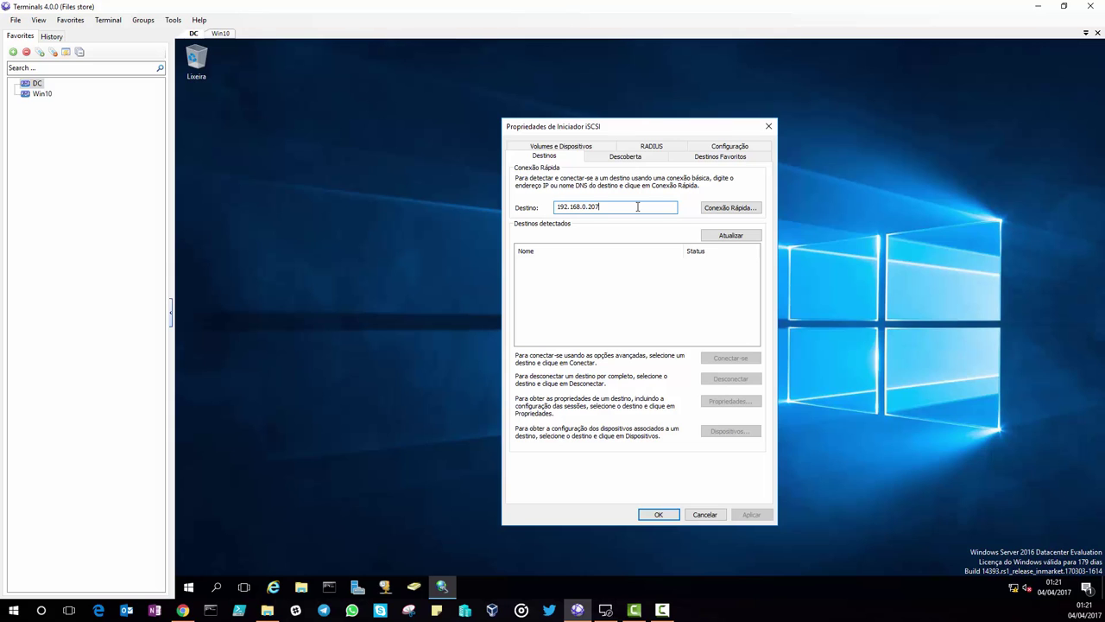
left_click(183, 610)
left_click(184, 612)
left_click(731, 235)
left_click(646, 207)
left_click(717, 213)
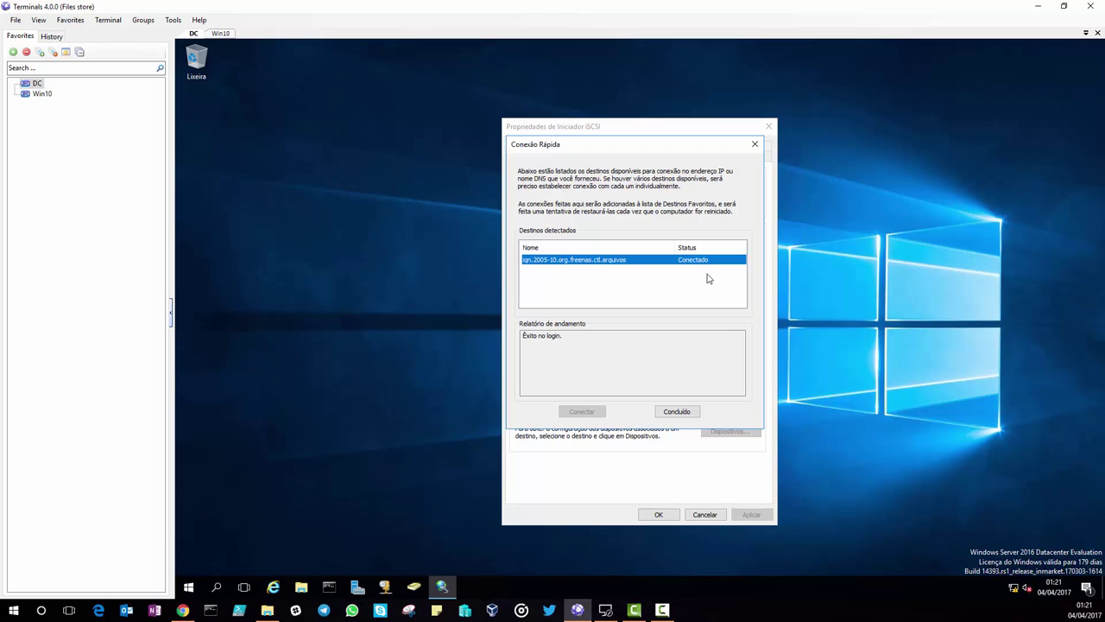
left_click(688, 413)
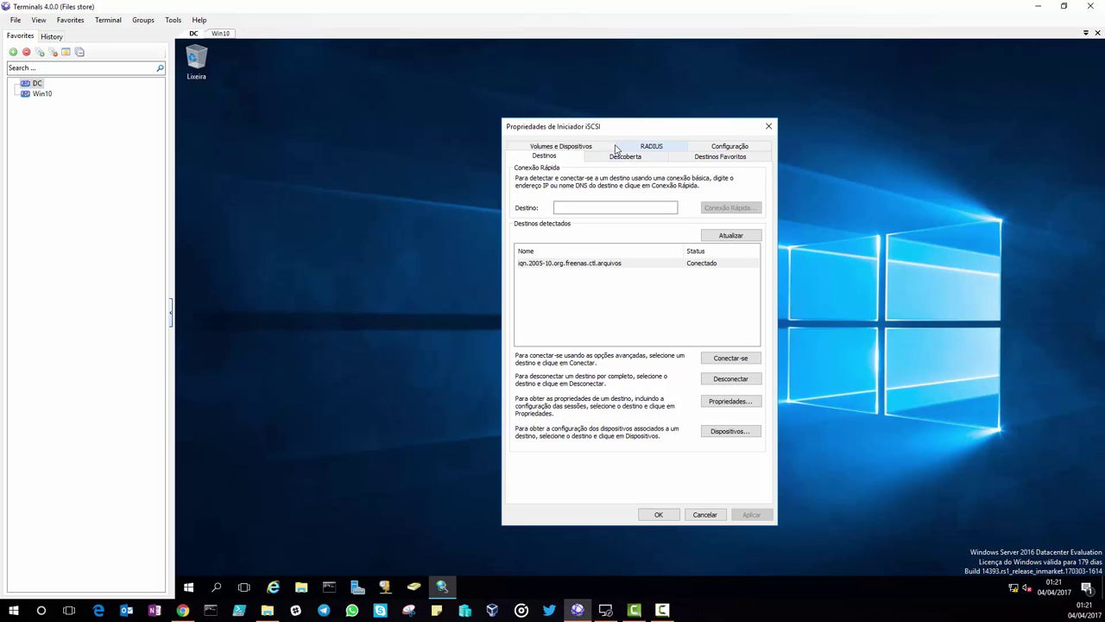
Automatically configure the initiator's volumes and devices so the FreeNAS disk is listed, and accept the initiator properties
left_click(569, 149)
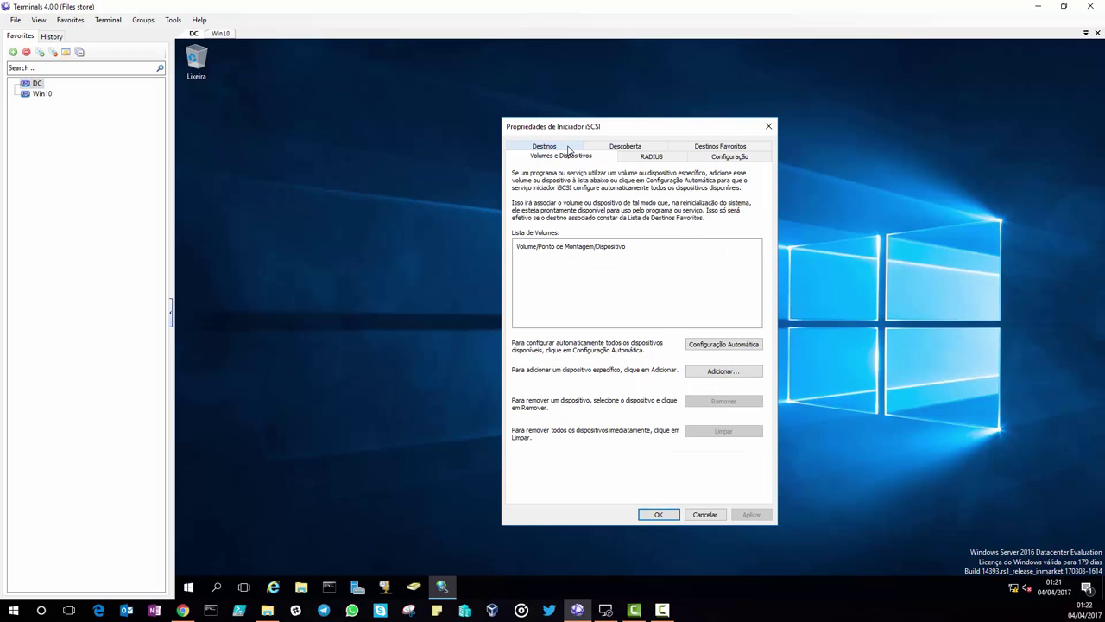
left_click(720, 344)
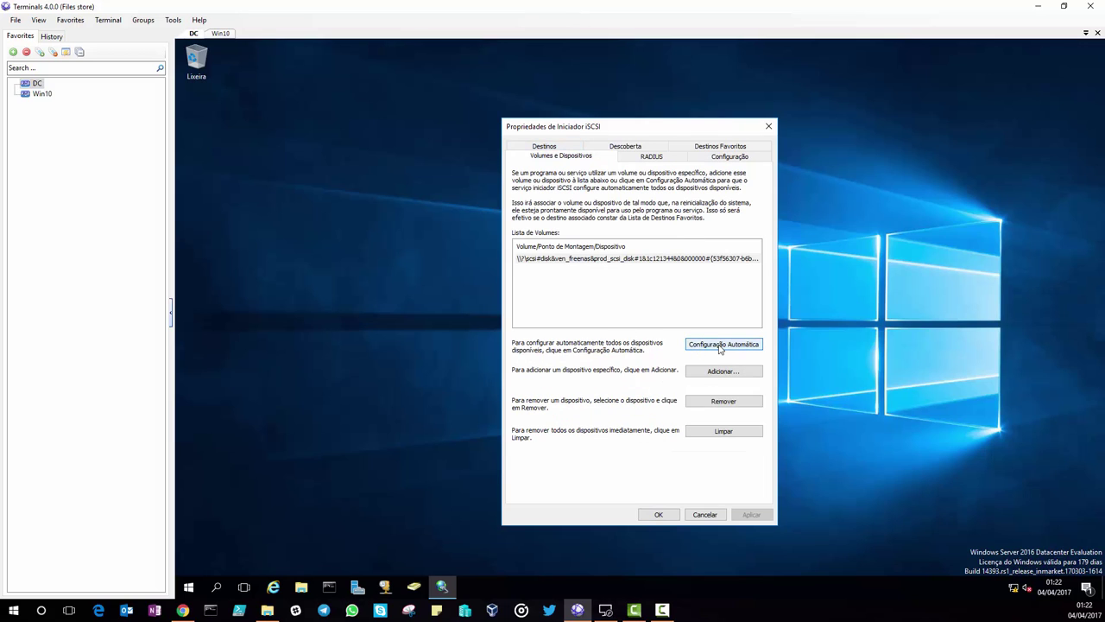
left_click(662, 258)
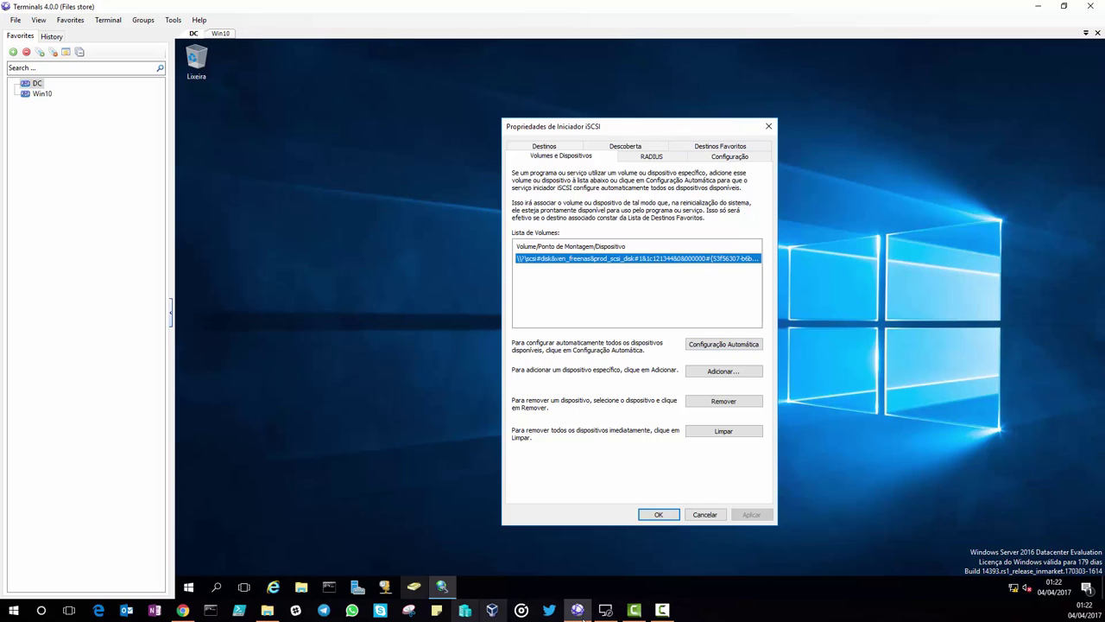
left_click(660, 515)
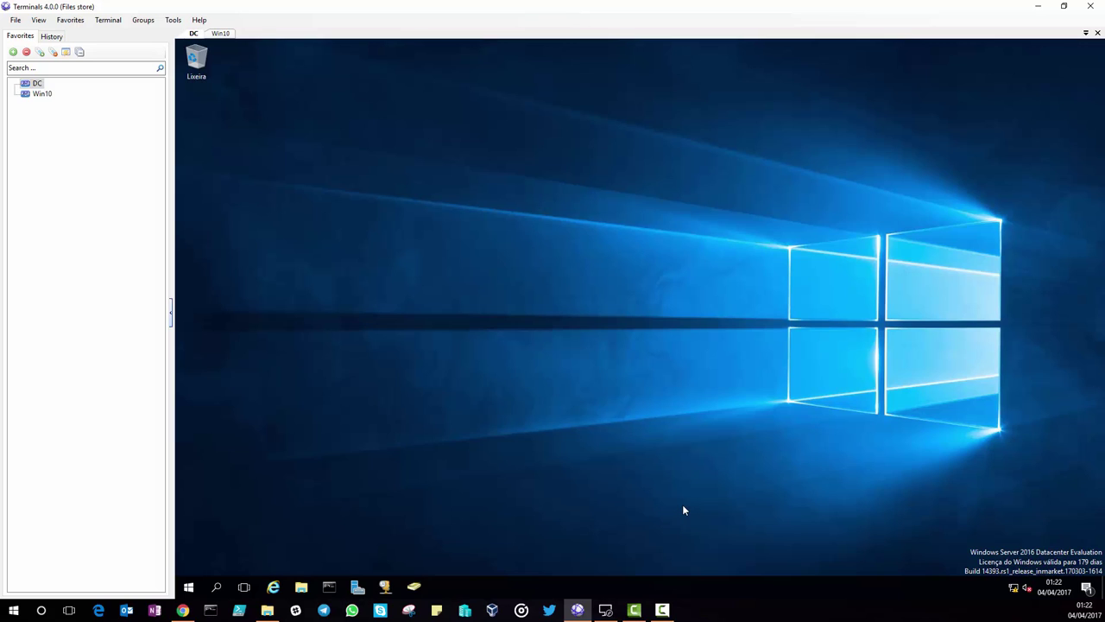
Open disk management (Gerenciamento de Disco) on the DC server, initialize Disco 1 with the GPT partition style and maximize the window
right_click(189, 586)
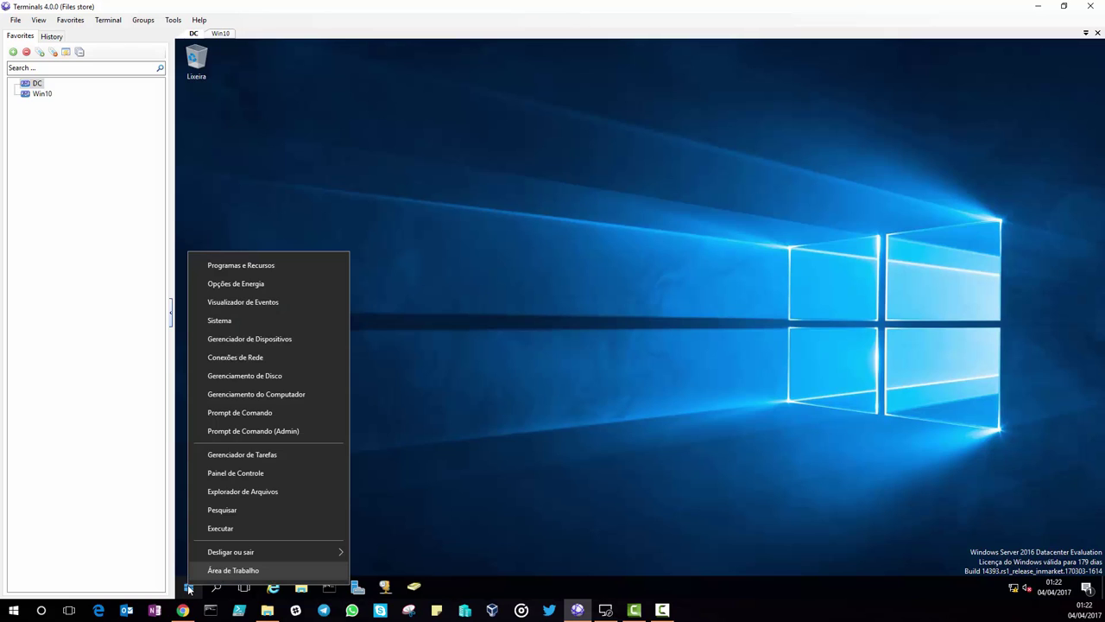
left_click(283, 378)
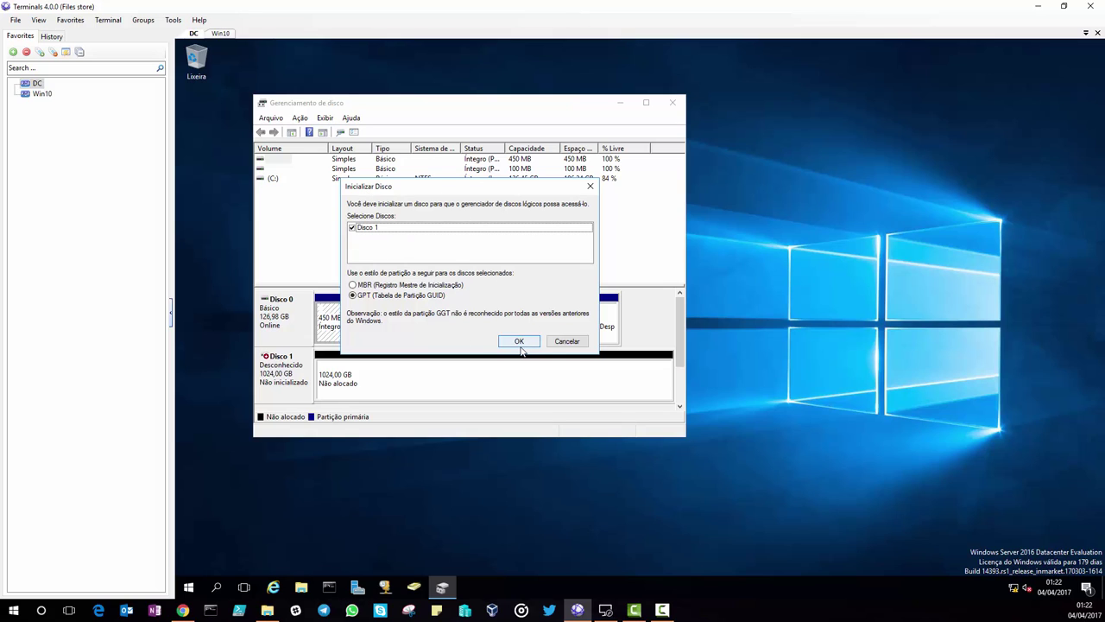
left_click(519, 342)
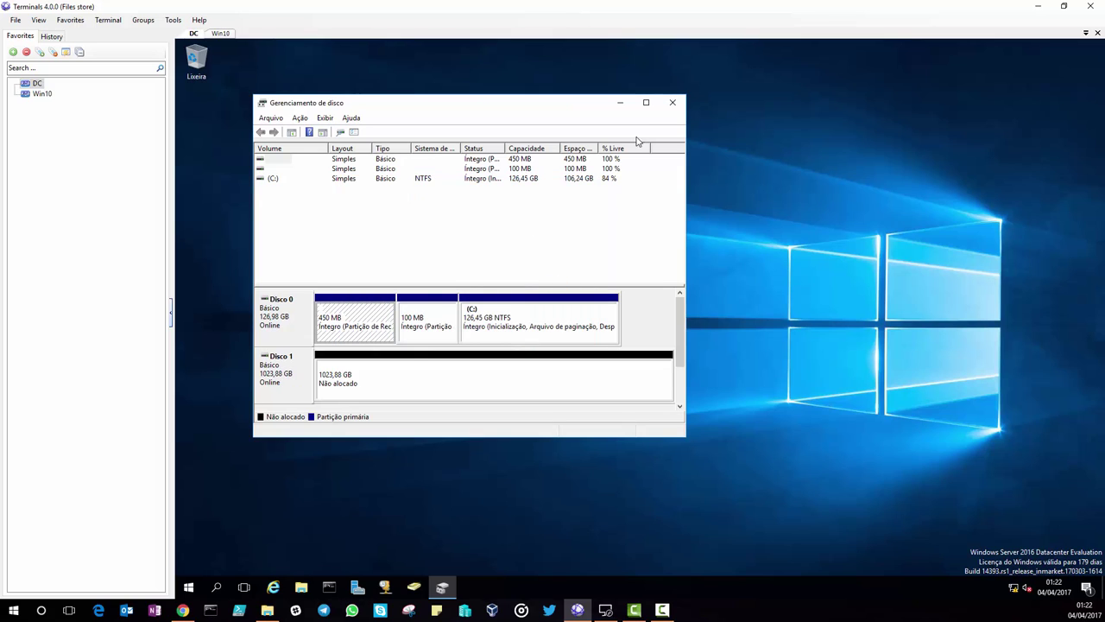
left_click(654, 105)
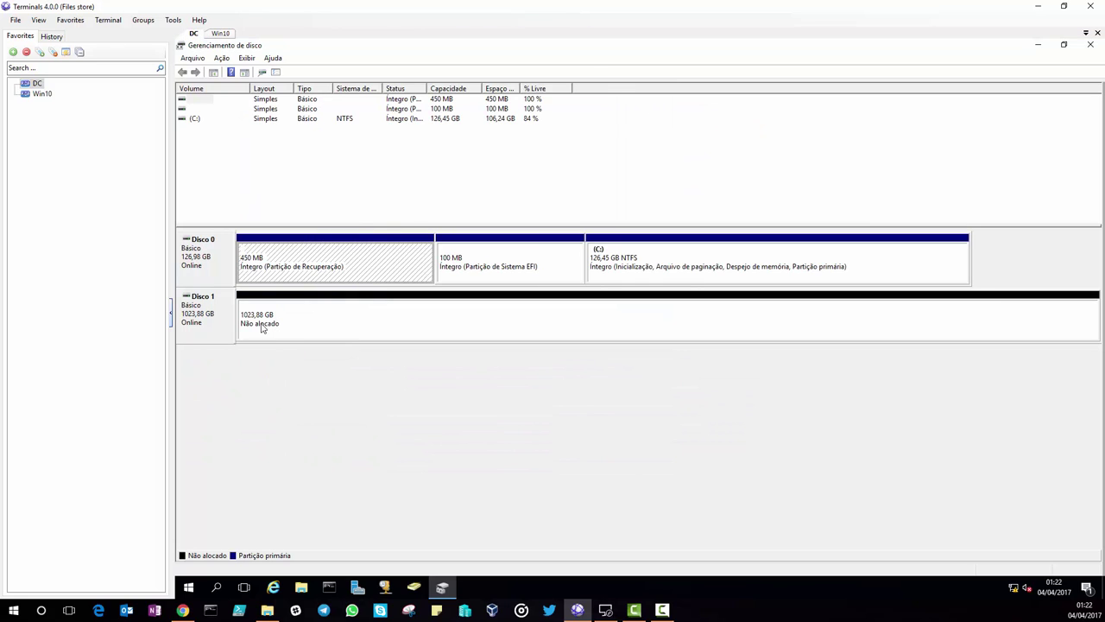
Start a new simple volume on the unallocated space of Disco 1 with size 1048446 MB and drive letter A
right_click(331, 314)
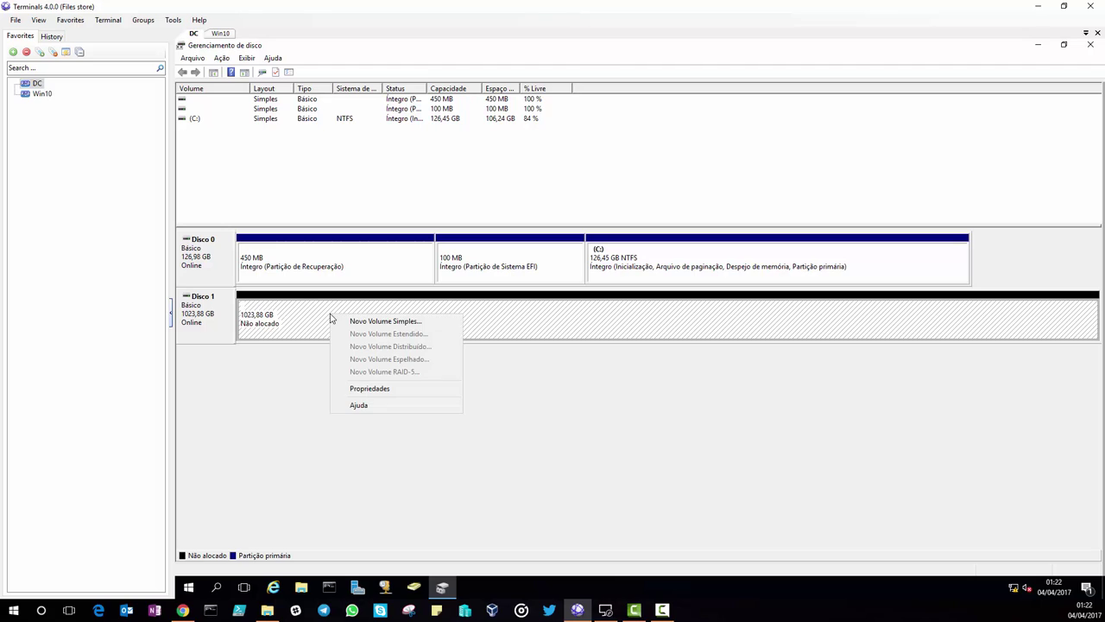
left_click(414, 325)
left_click(412, 307)
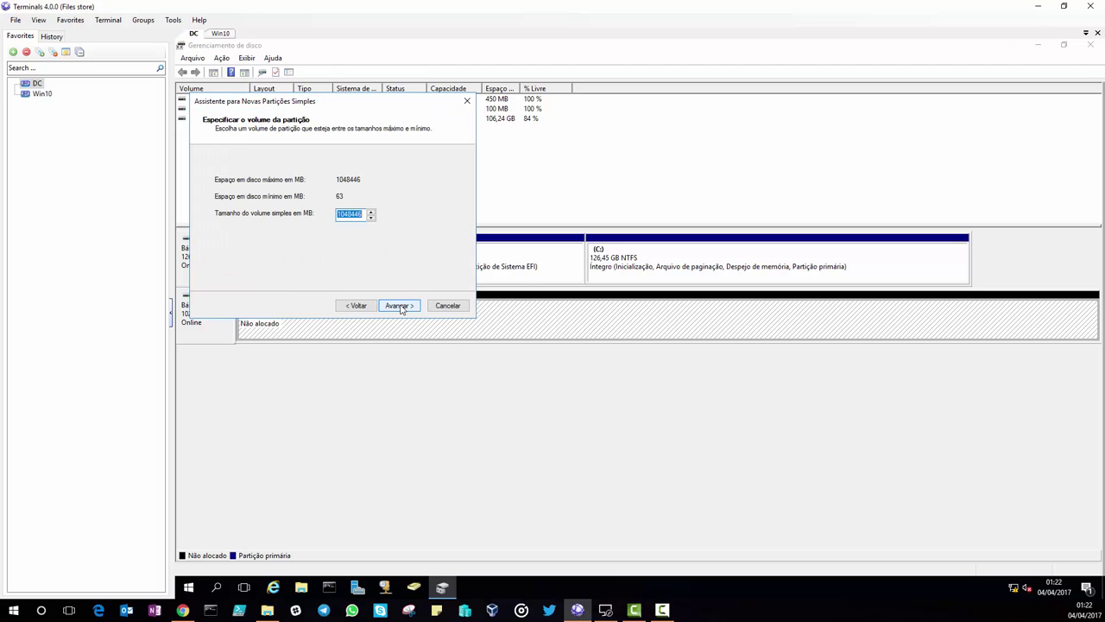
left_click(399, 307)
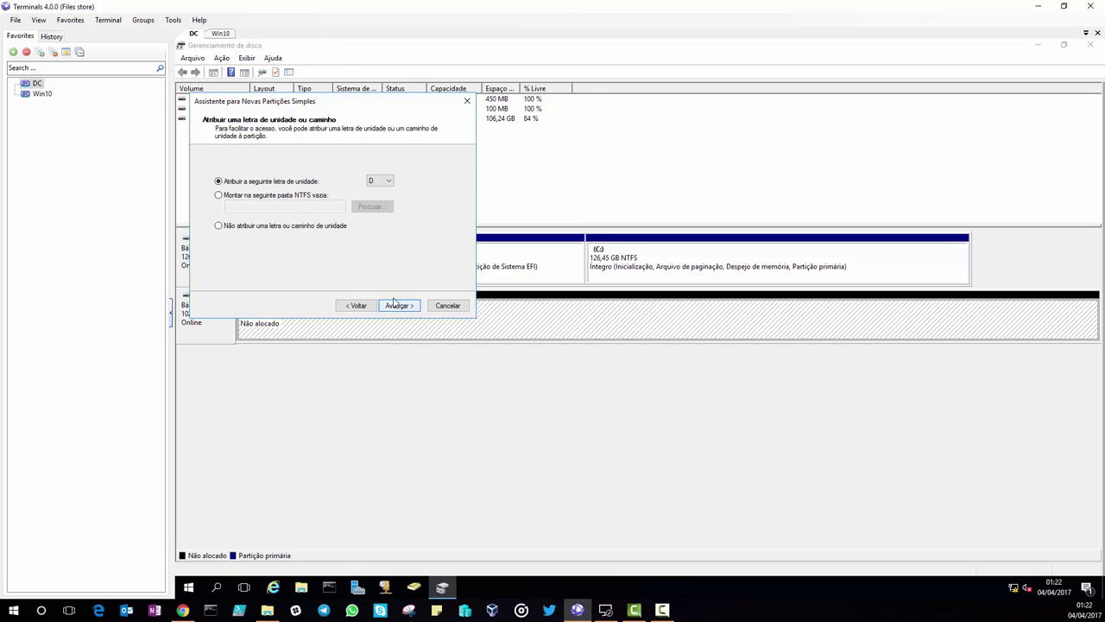
left_click(385, 181)
left_click(385, 205)
left_click(409, 306)
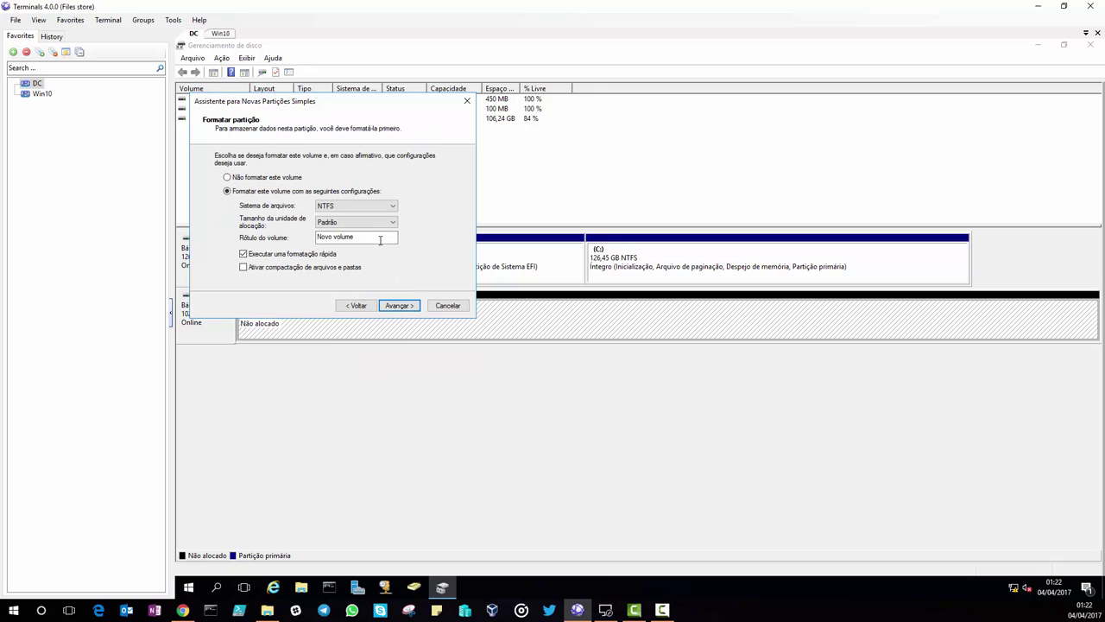
Label the new volume Arquivos, keep NTFS with the default allocation unit and quick format, and finish creating it
left_click_drag(380, 239, 268, 233)
type("Arquivos")
left_click(362, 207)
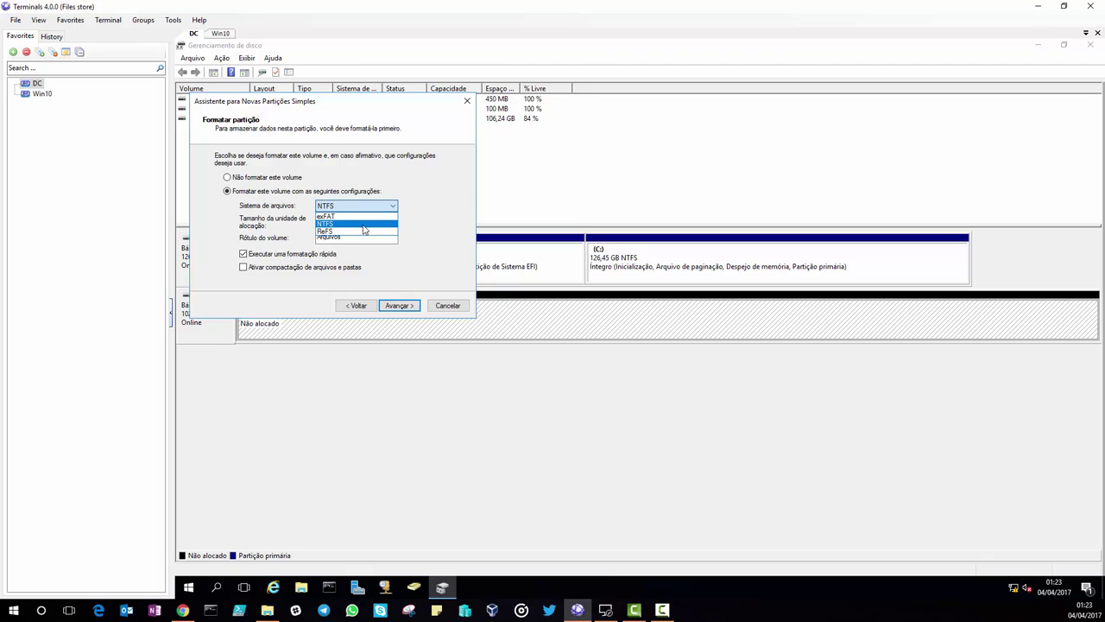
left_click(363, 226)
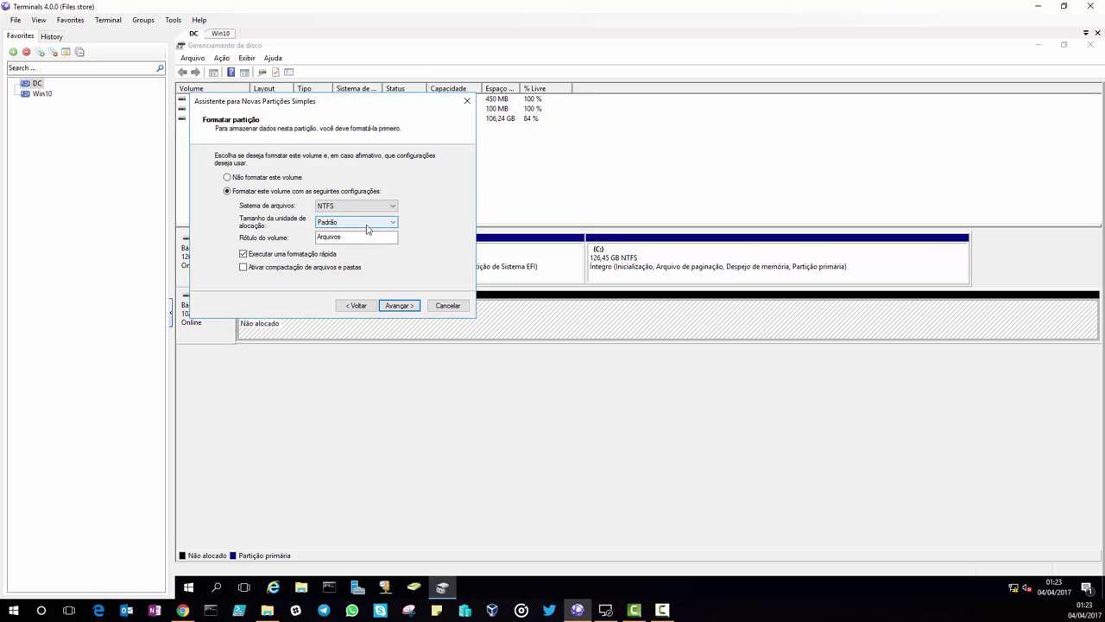
left_click(400, 308)
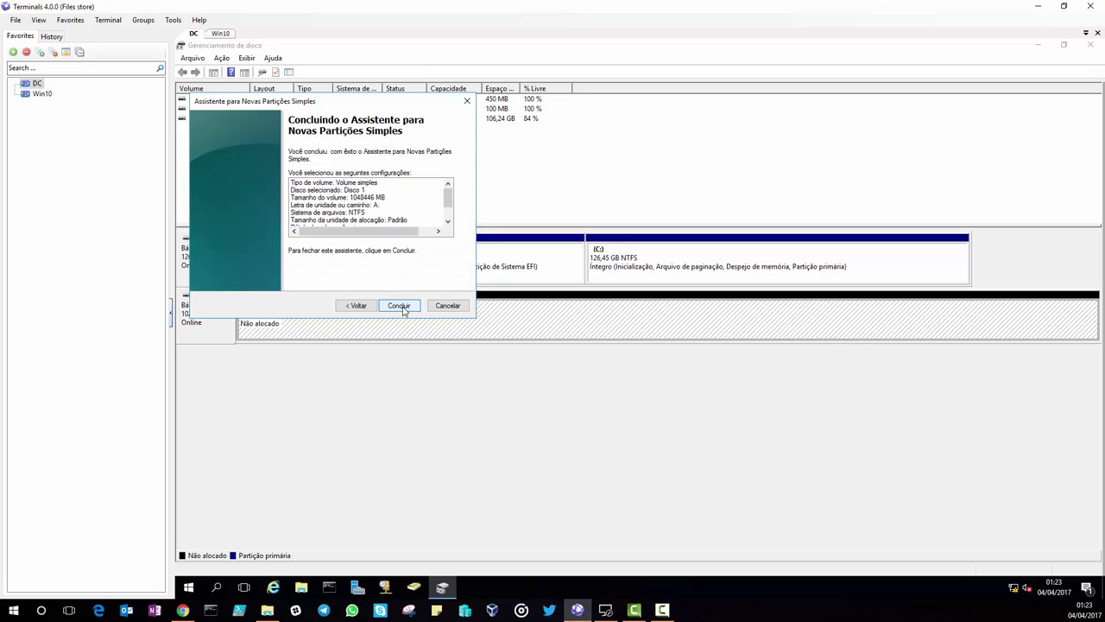
left_click(399, 305)
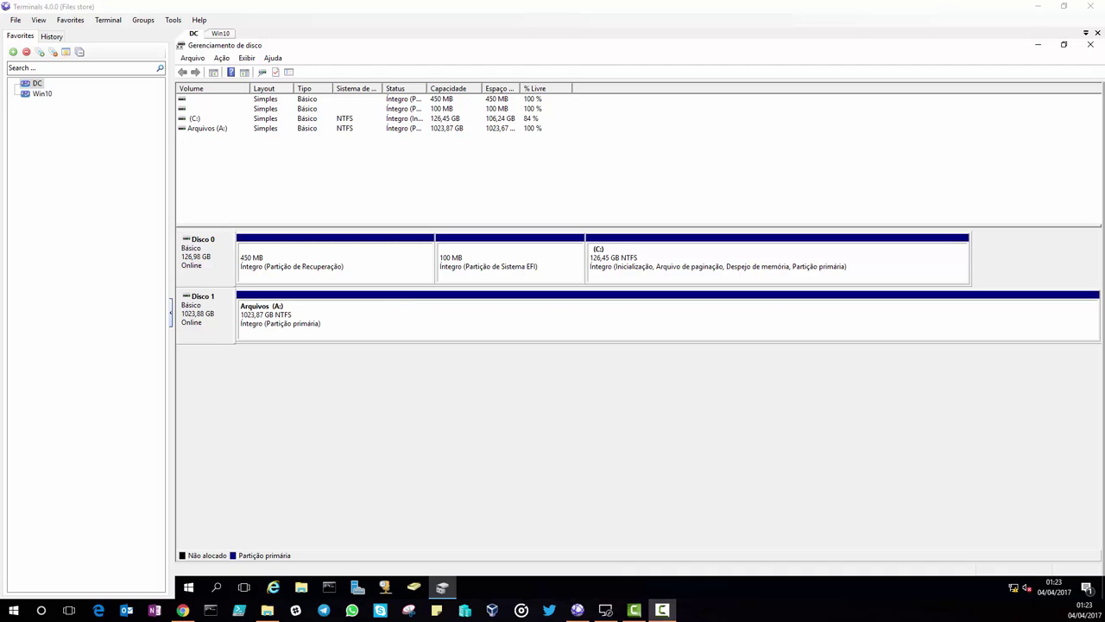
Open the Arquivos (A:) volume in the file explorer and create a folder named Teste in it
left_click(461, 337)
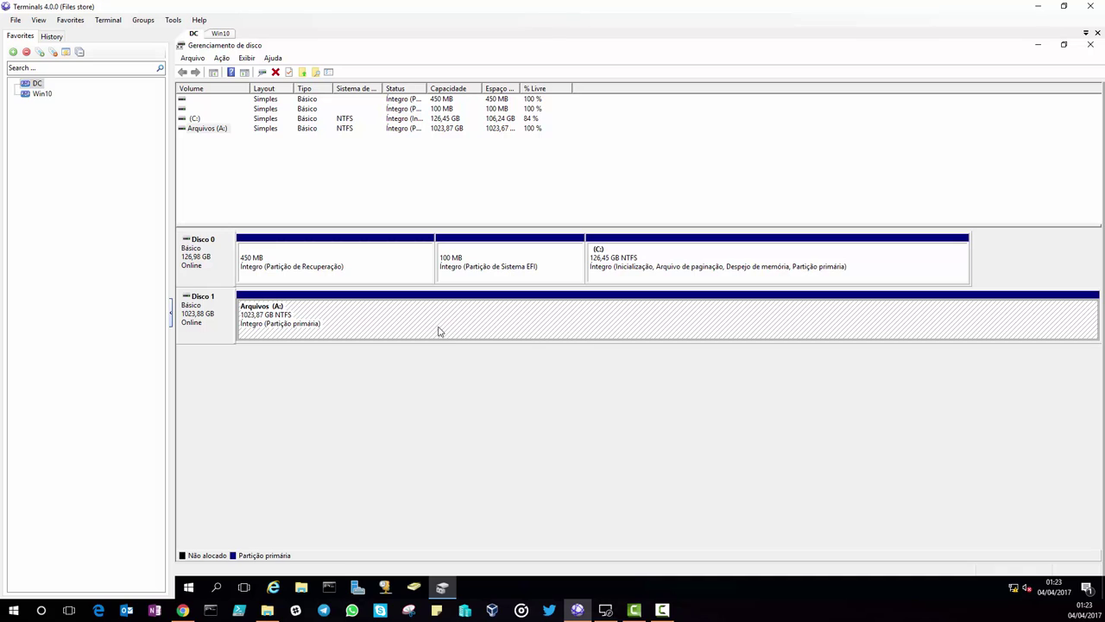
right_click(427, 317)
left_click(464, 340)
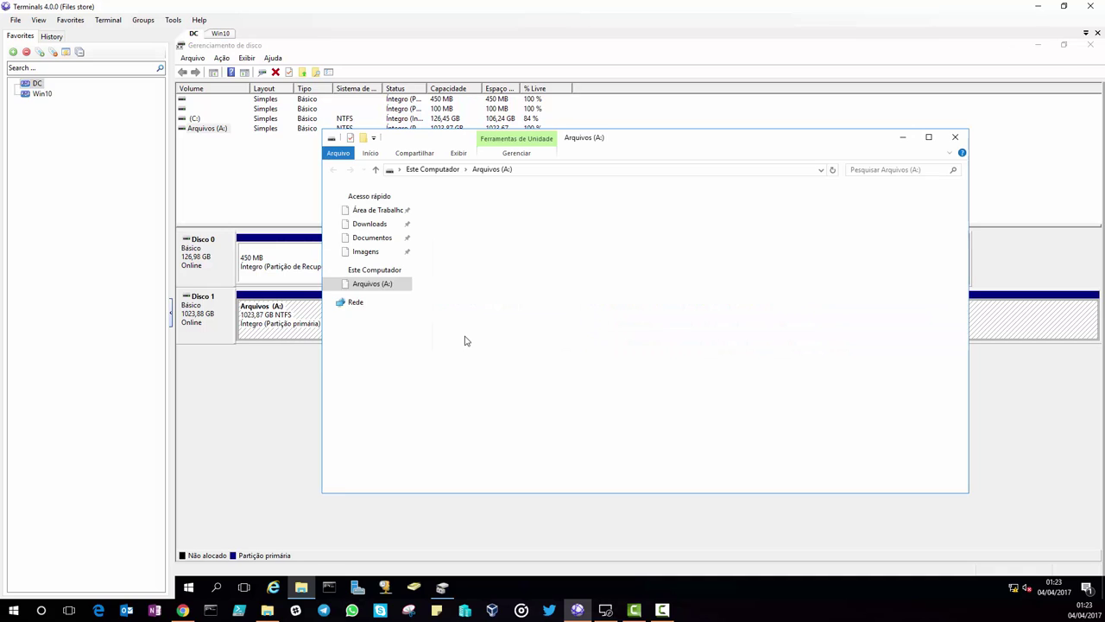
right_click(520, 253)
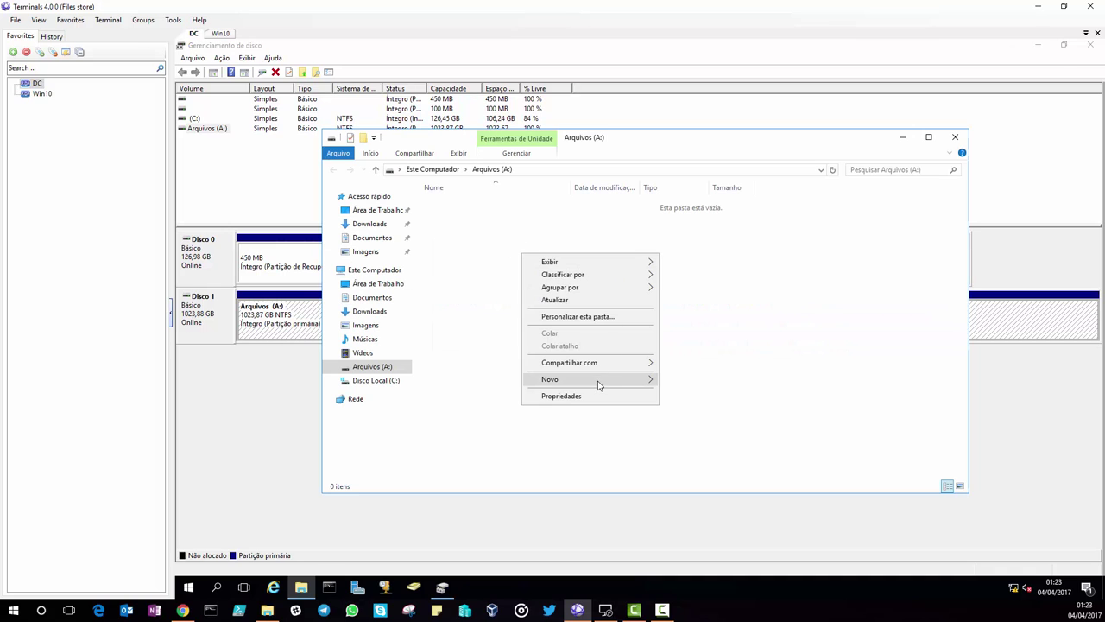
mouse_move(599, 384)
left_click(689, 388)
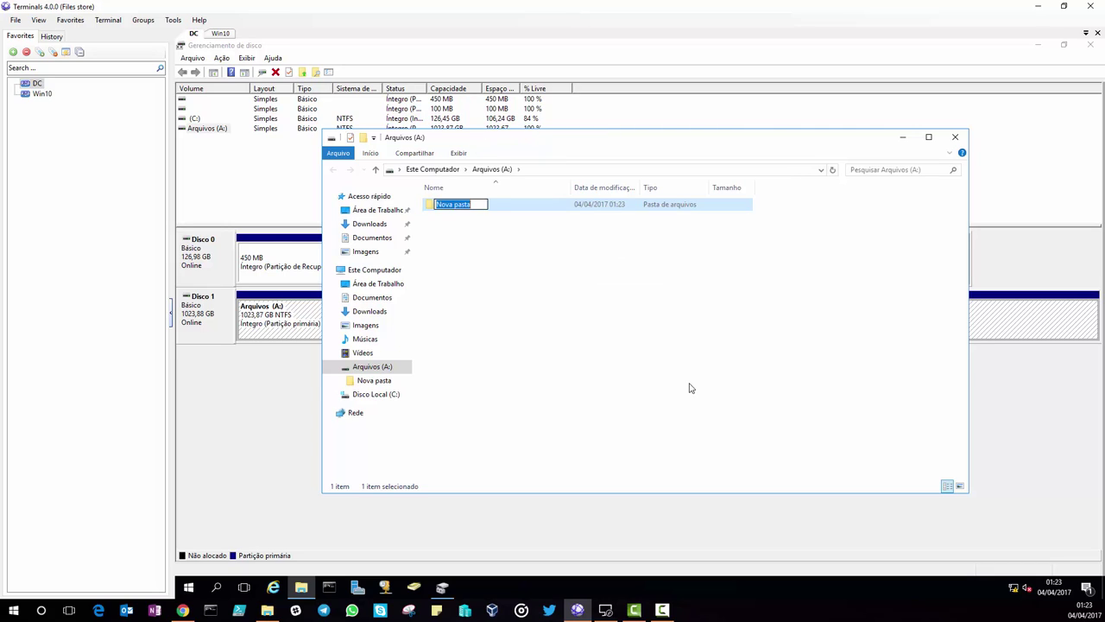
type("Teste")
key("Return")
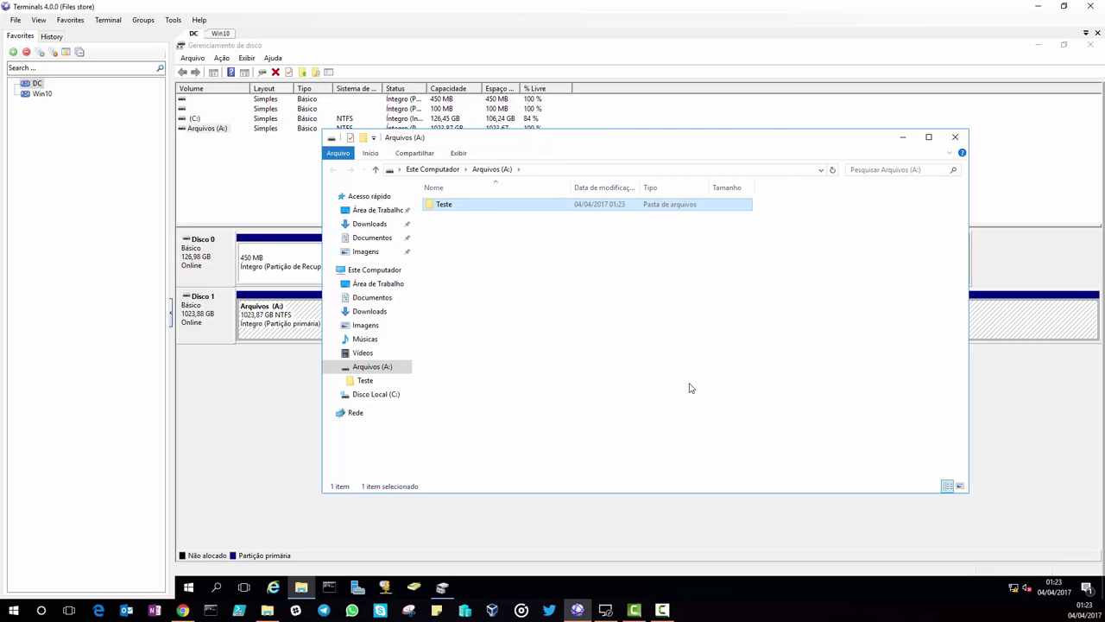
Open the network sharing settings of the Teste folder and add Todos to the people it is shared with
key("shift+F10")
key("Up")
key("Return")
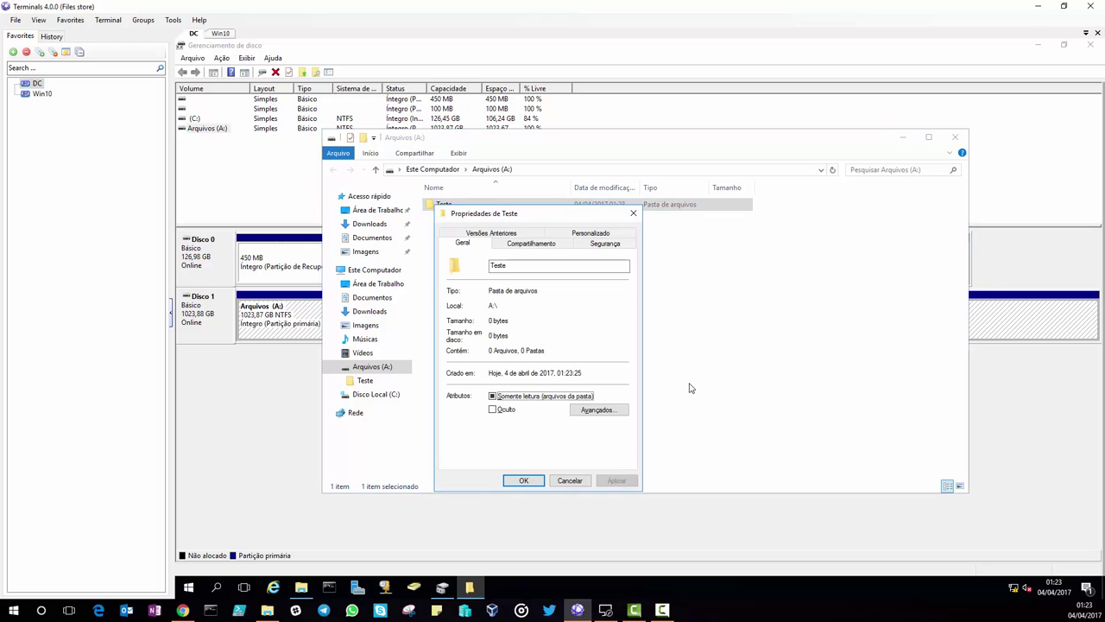
left_click(523, 244)
left_click(494, 318)
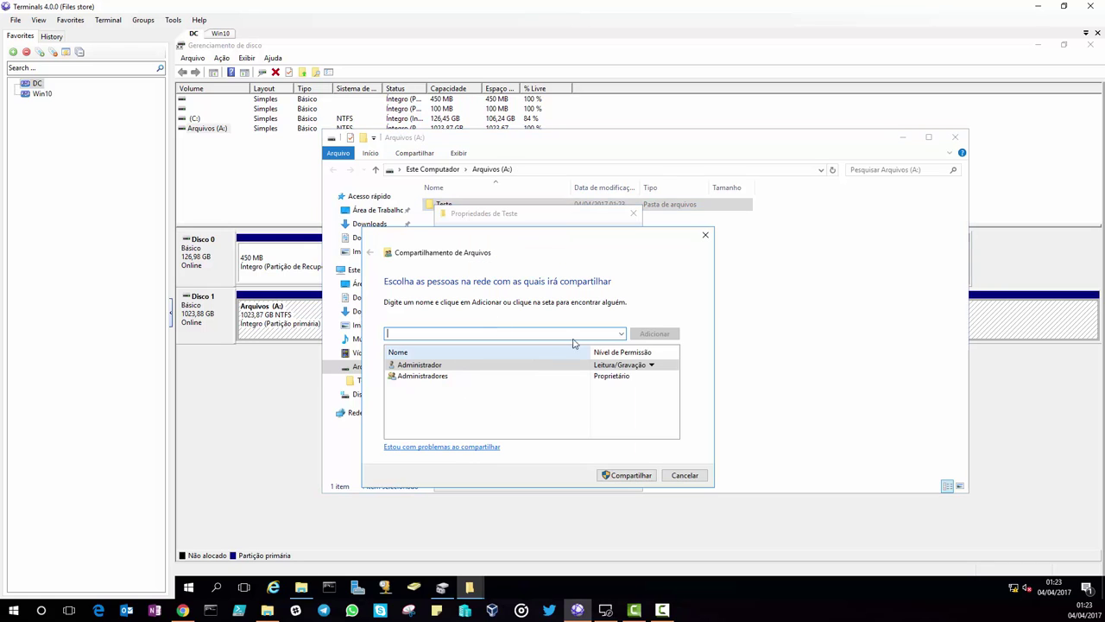
type("Todos")
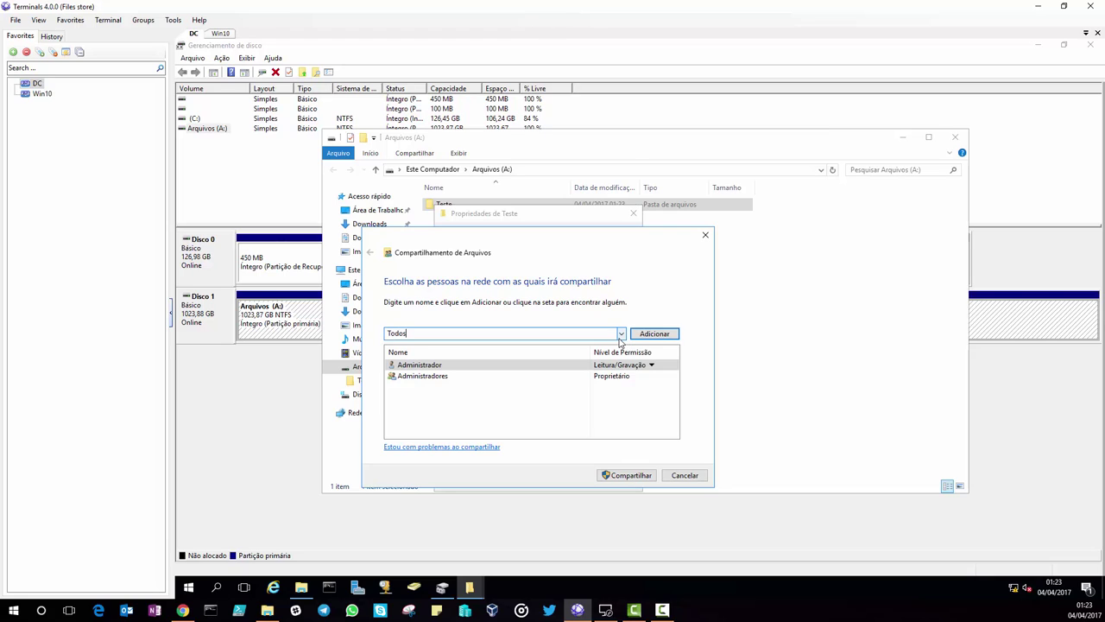
left_click(654, 333)
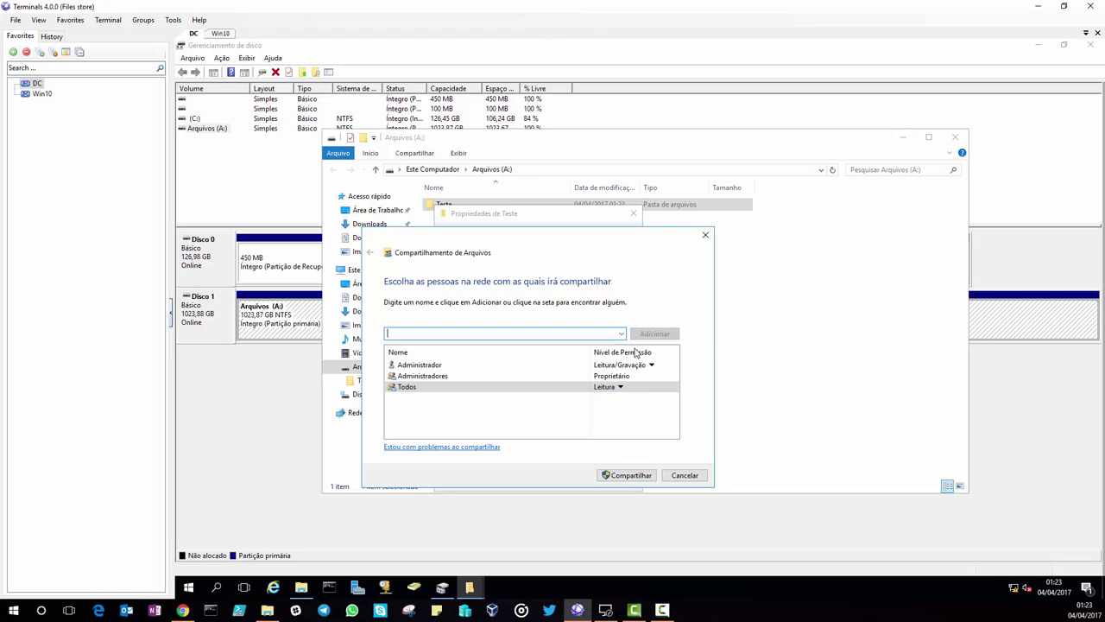
Give Todos the Leitura/Gravação permission level, share the Teste folder and close its properties
left_click(626, 389)
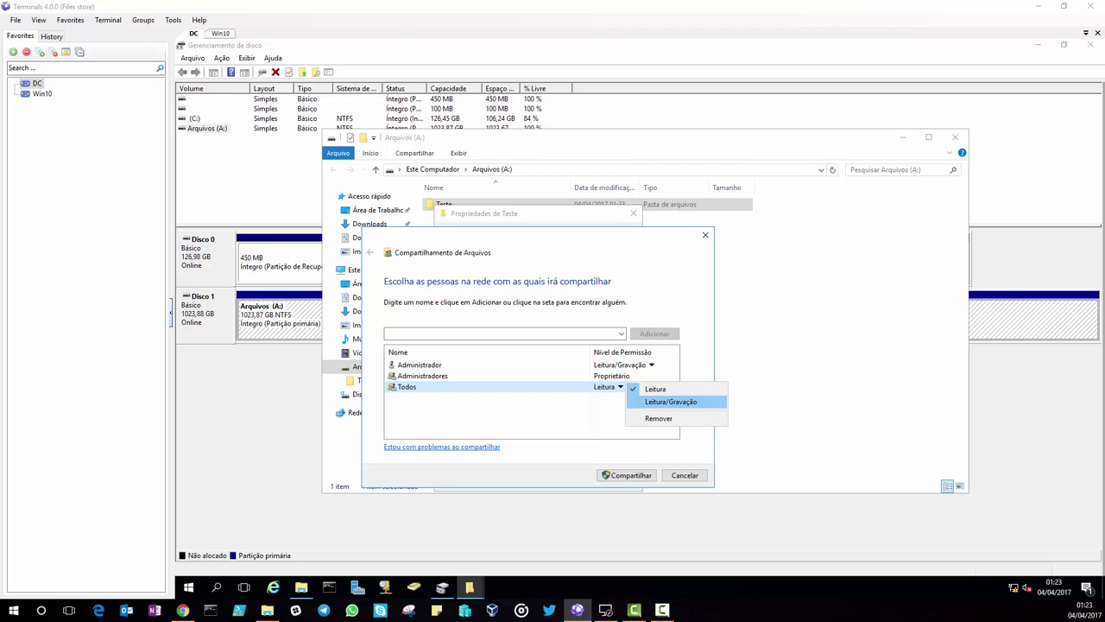
left_click(695, 403)
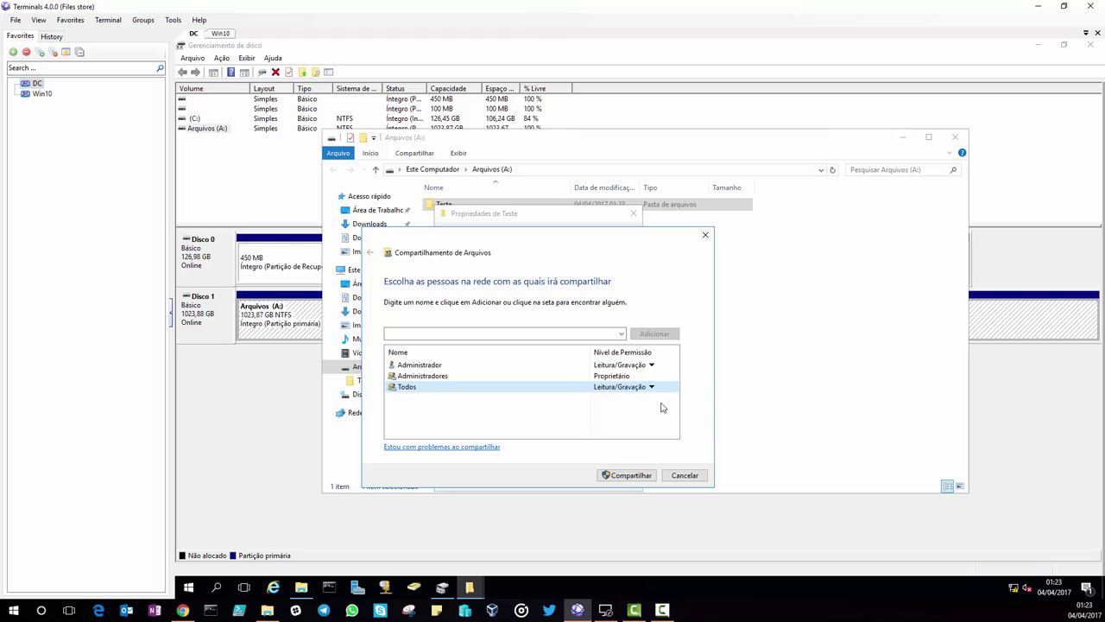
left_click(639, 475)
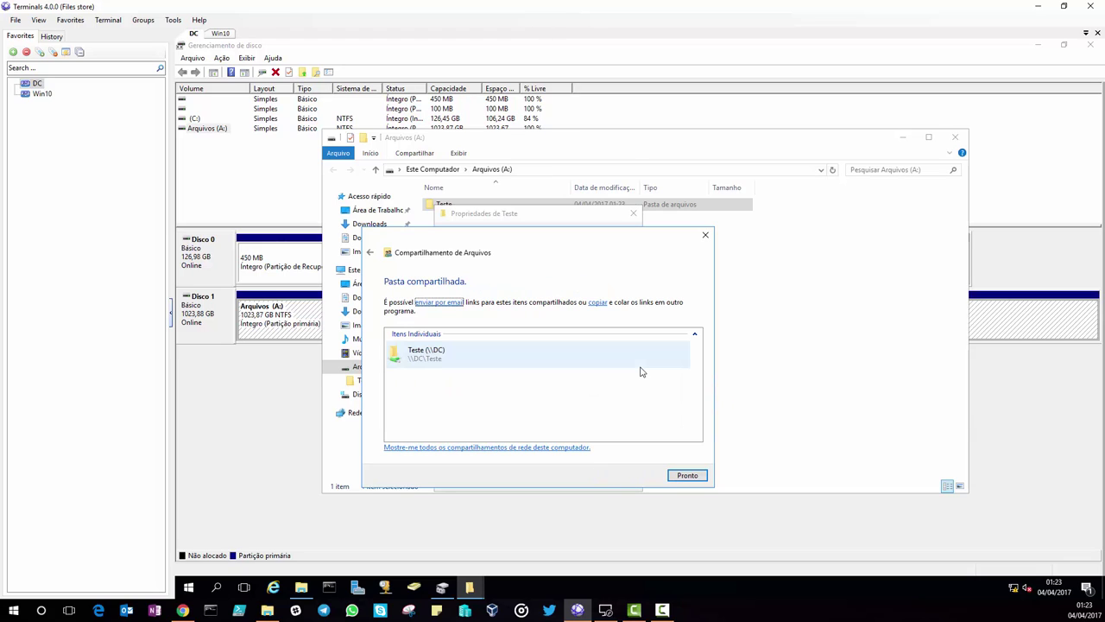
left_click(686, 477)
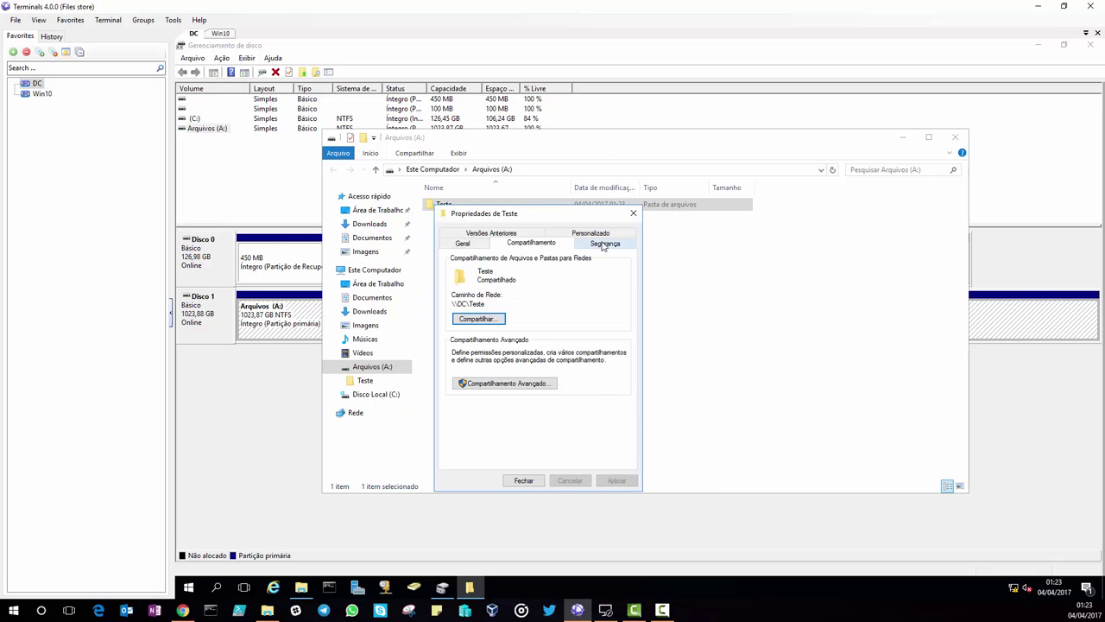
left_click(530, 482)
Create two new bitmap images inside the Teste folder, keeping their default names
double_click(475, 207)
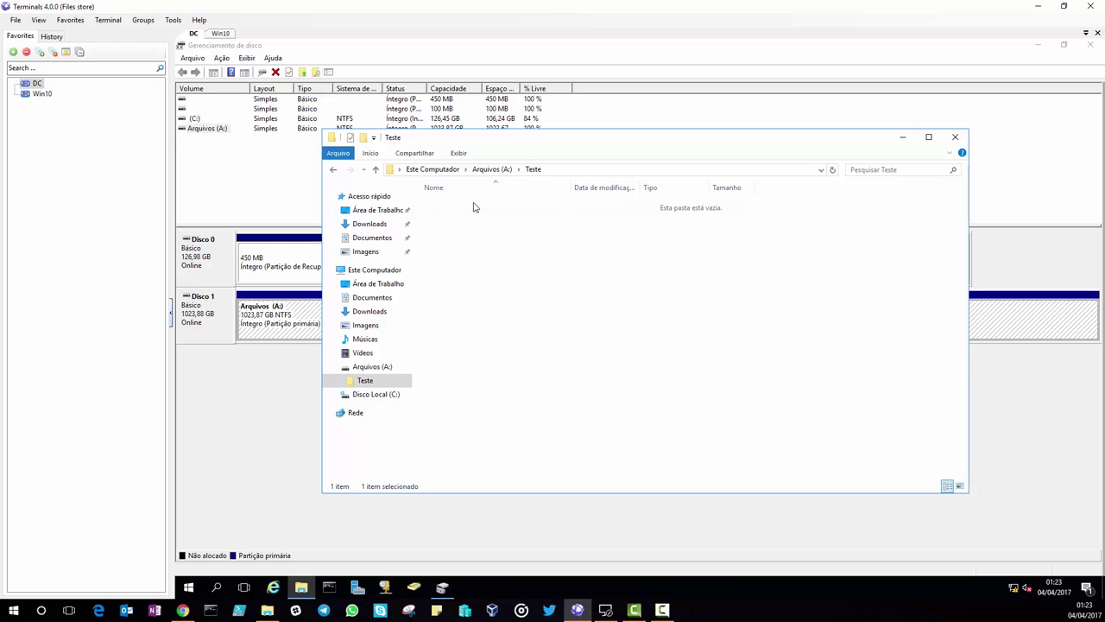
right_click(476, 246)
mouse_move(587, 385)
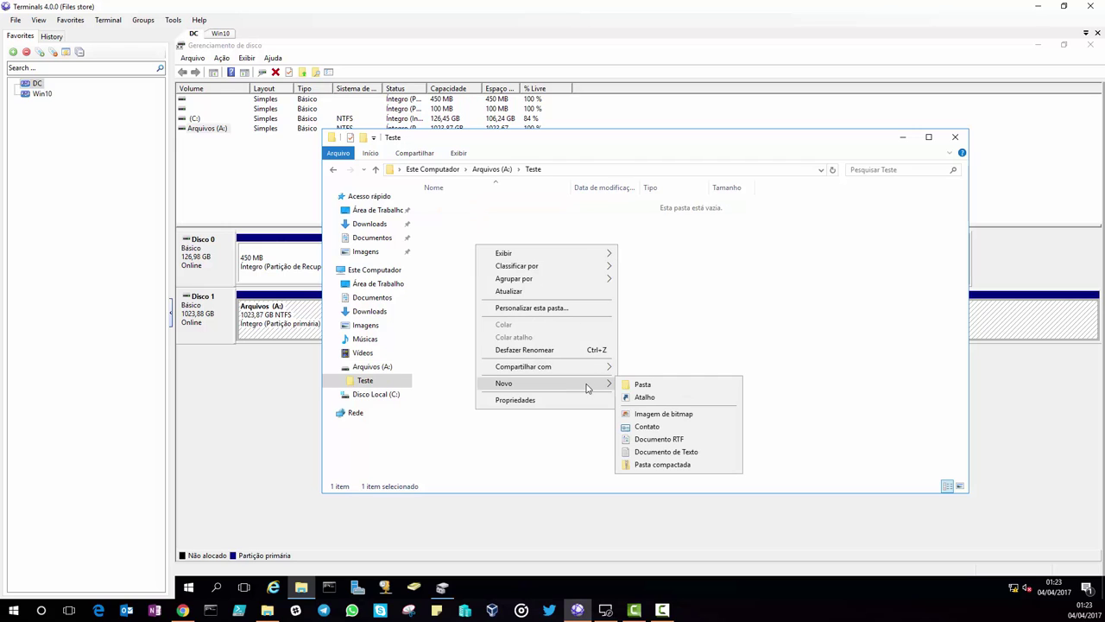
left_click(659, 421)
right_click(517, 302)
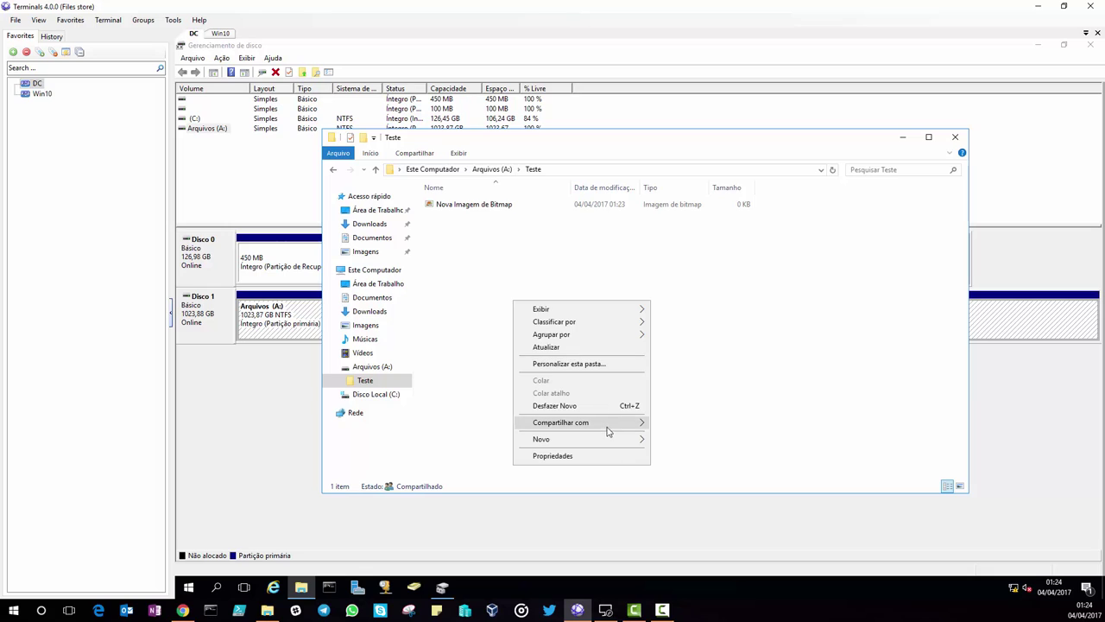
mouse_move(612, 441)
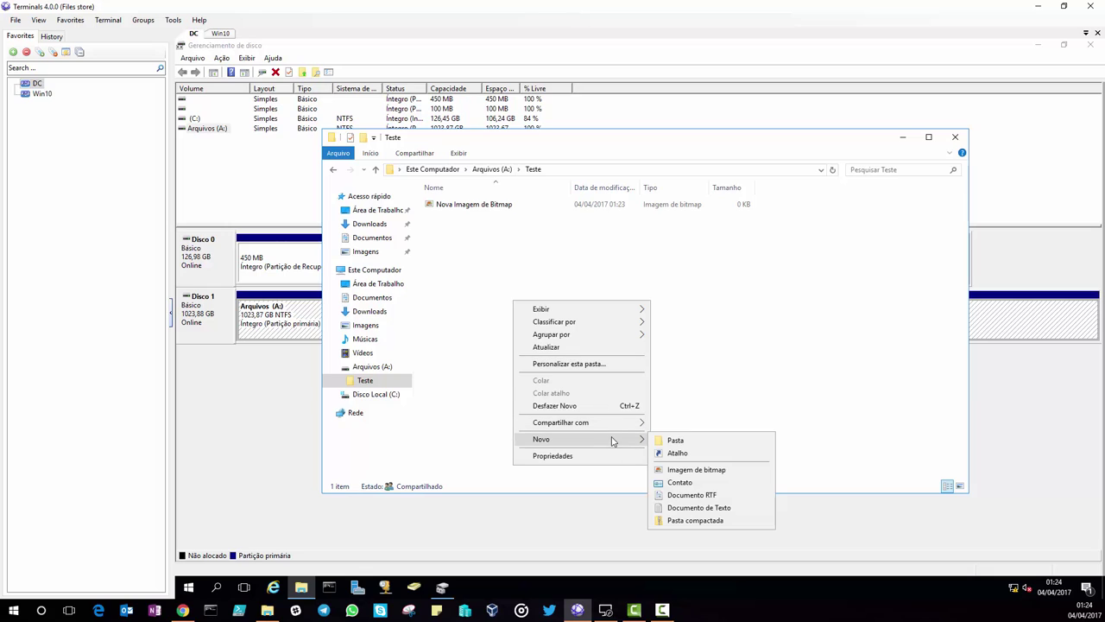
left_click(694, 470)
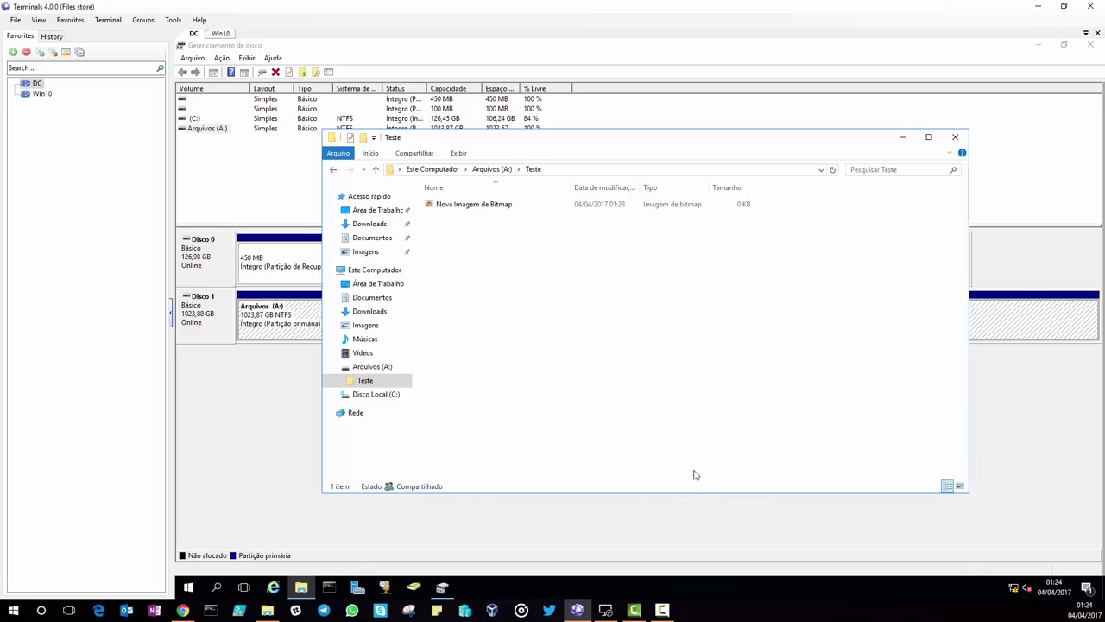
left_click(609, 328)
Create a text document with its default name in the Teste folder, write "teste" in it and save it
right_click(510, 273)
mouse_move(629, 413)
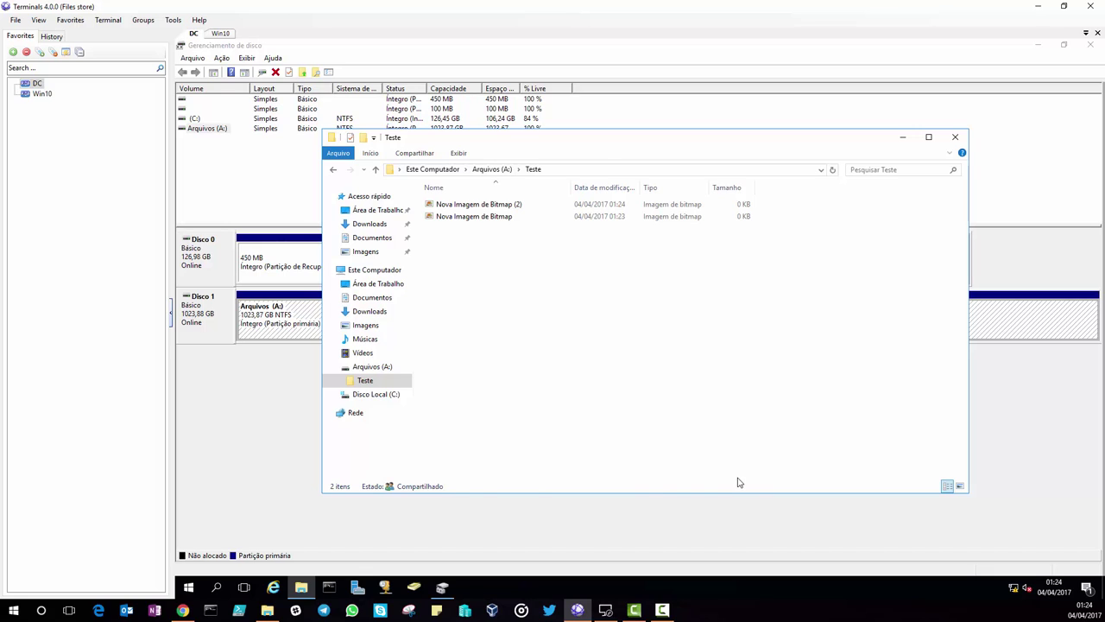
left_click(730, 476)
key("Return")
double_click(559, 233)
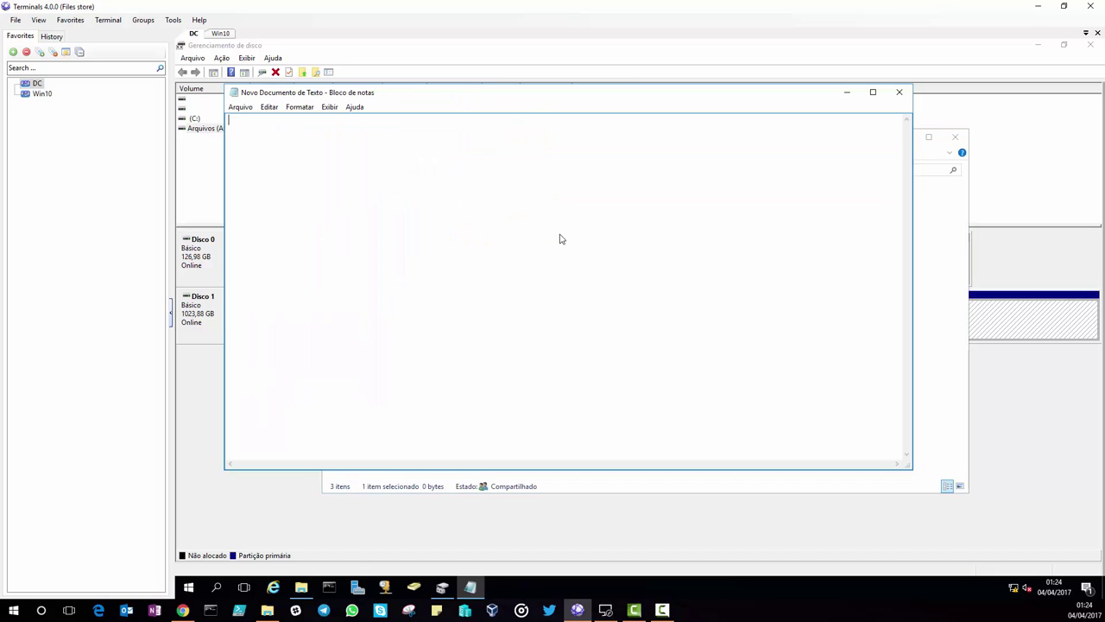
type("teste")
left_click(899, 91)
left_click(597, 319)
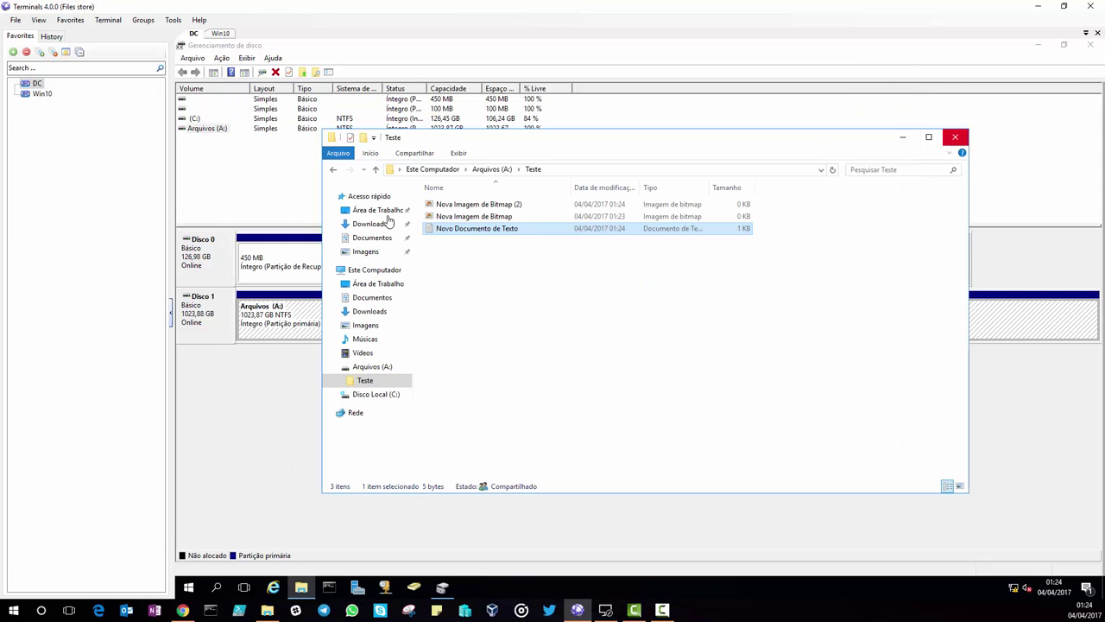
Close the Teste folder window and switch to the Win10 remote session
left_click(957, 140)
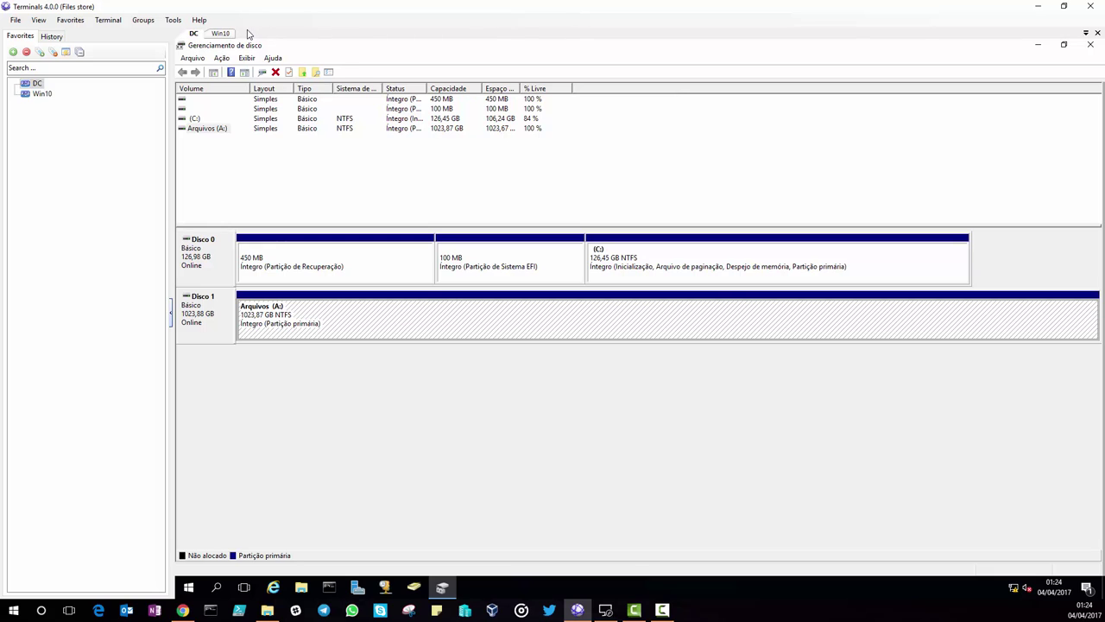
left_click(220, 35)
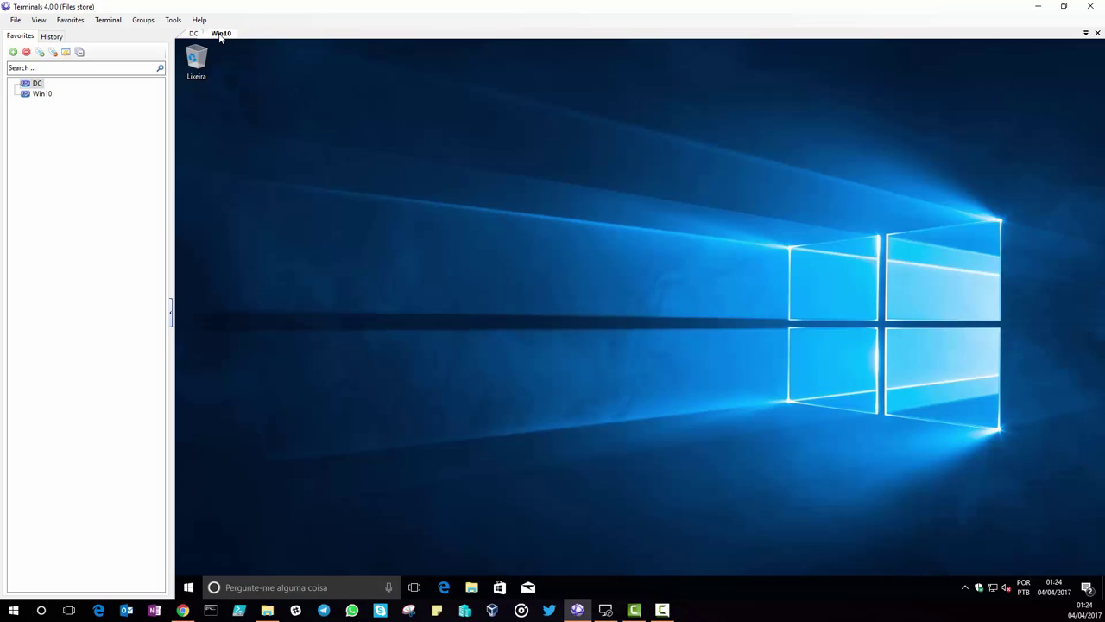
Open the network location \\dc to list the server's shared folders
right_click(188, 588)
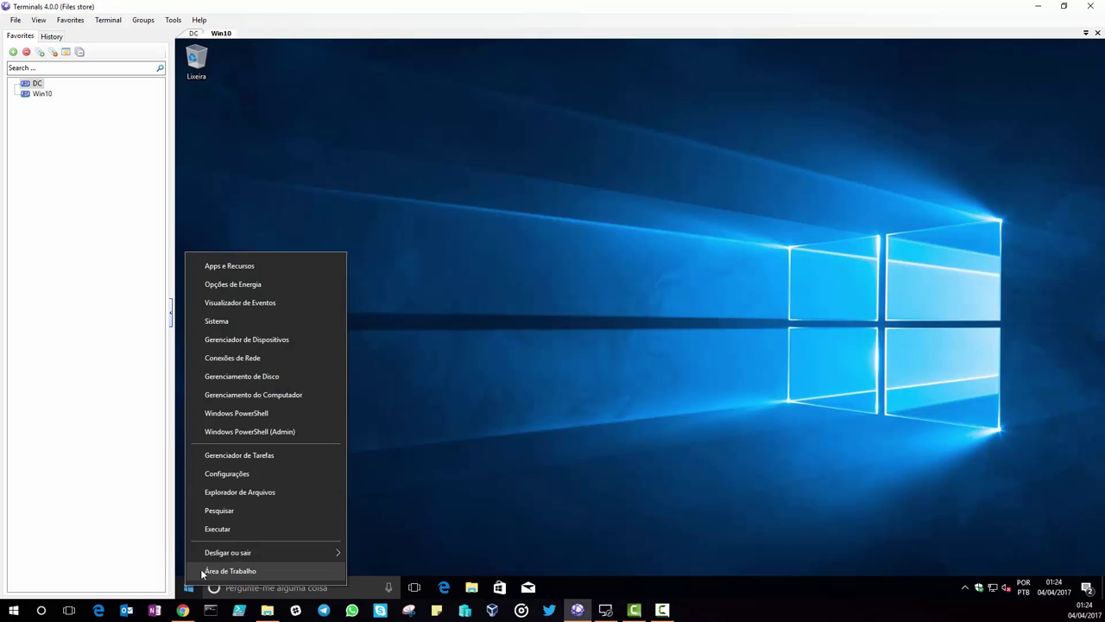
left_click(217, 528)
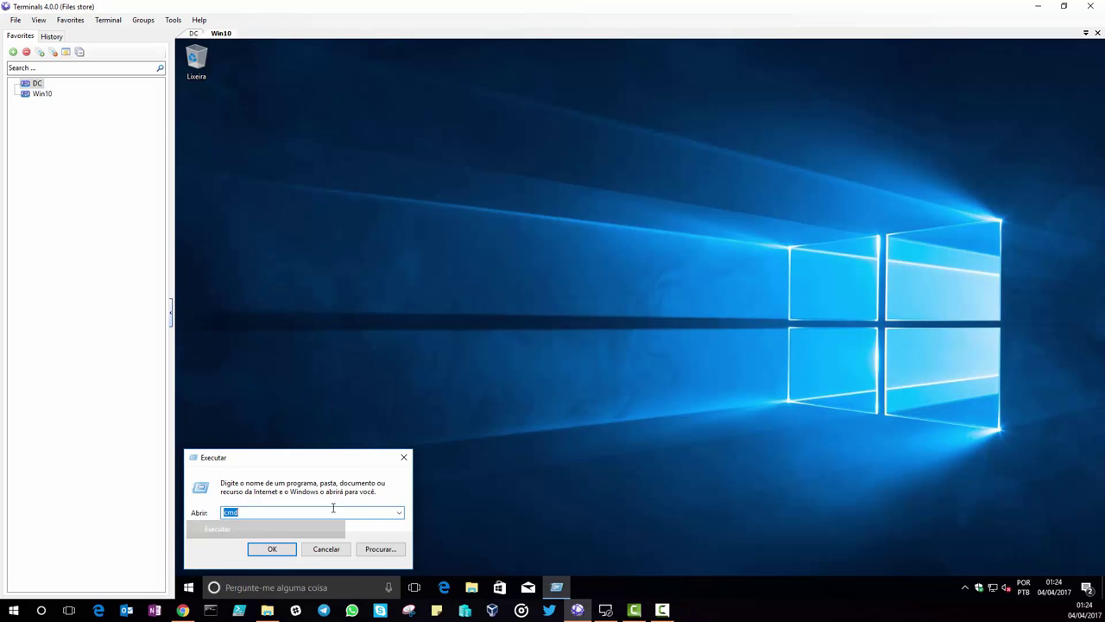
type("\\dc")
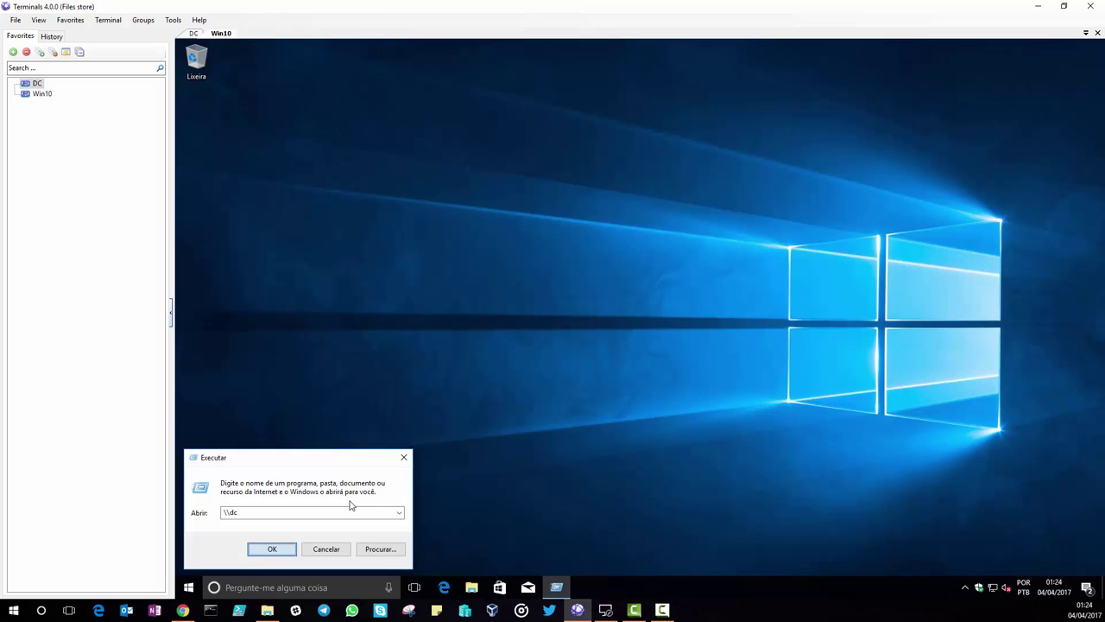
key("Return")
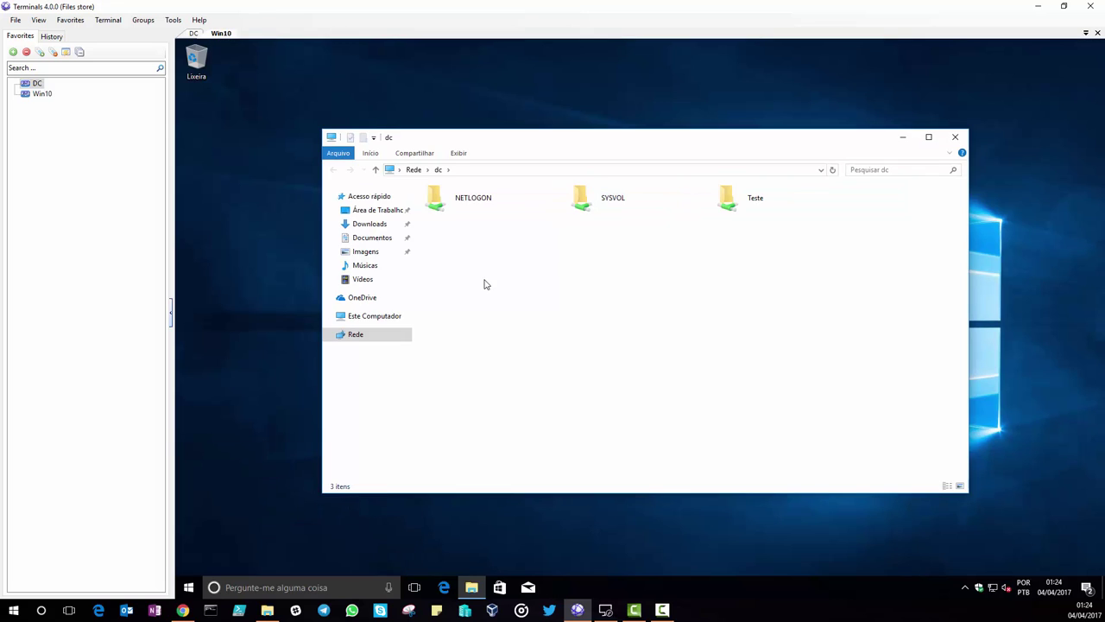
Map the Teste share on dc as network drive Z:, keeping reconnection at sign-in enabled
right_click(753, 199)
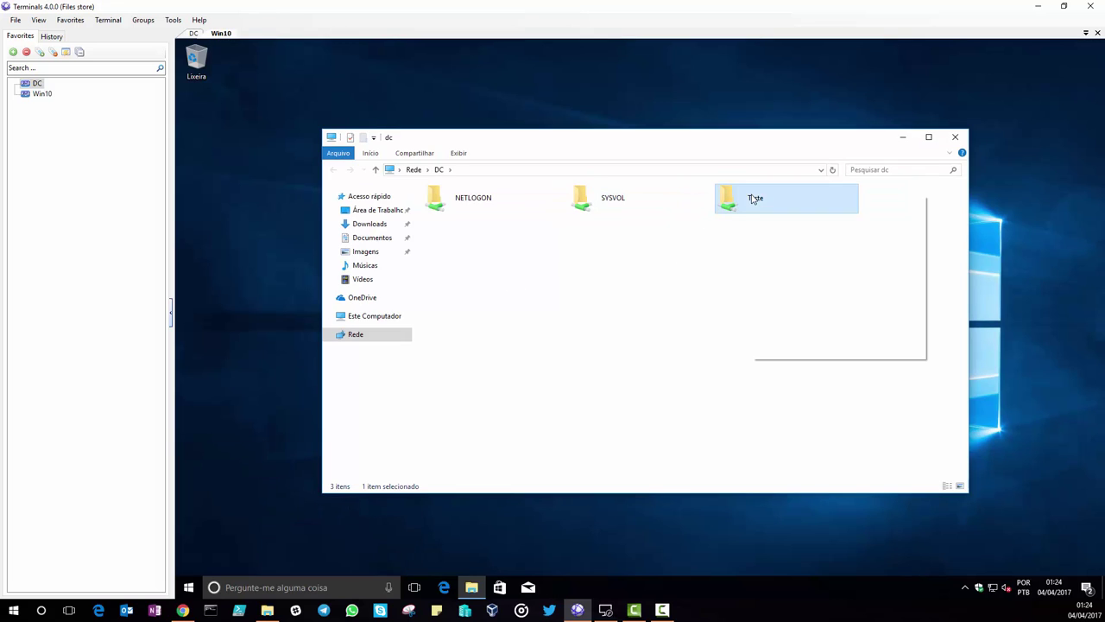
left_click(829, 300)
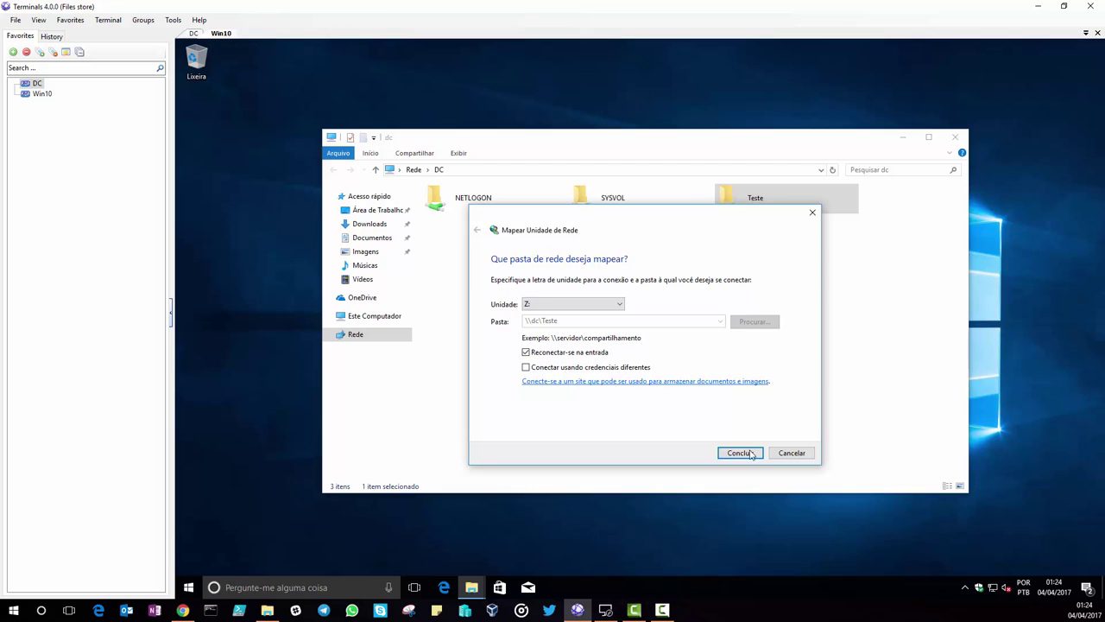
left_click(738, 453)
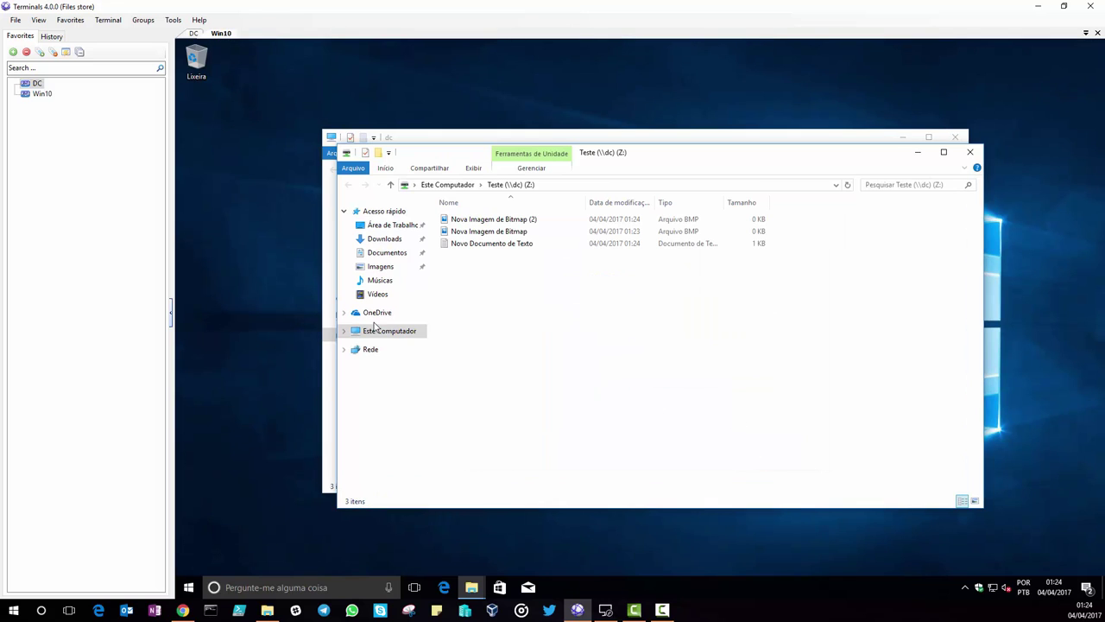
Open Novo Documento de Texto from drive Z: with Bloco de notas, making it the default app for that file type
double_click(476, 244)
left_click(545, 418)
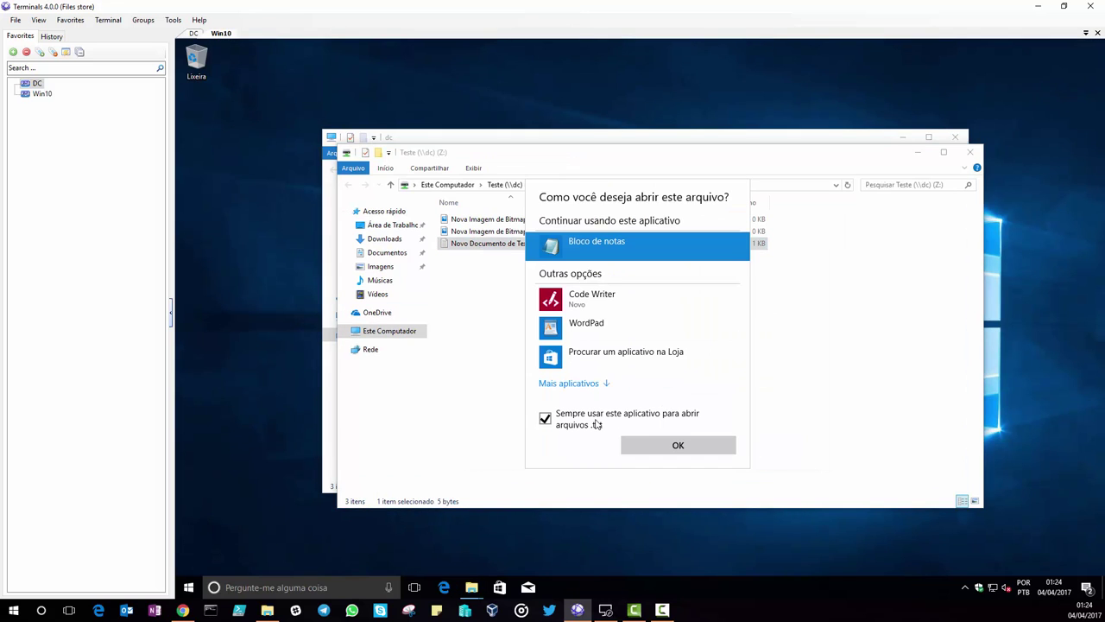
left_click(671, 445)
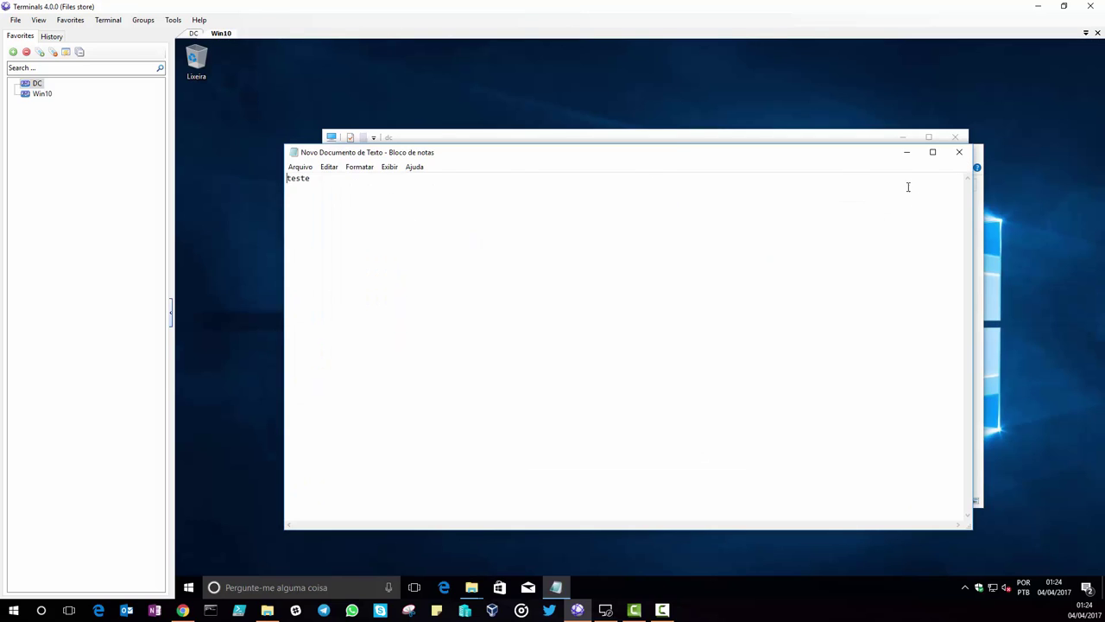
Close the text document and both the Teste and dc folder windows
left_click(958, 152)
left_click(960, 145)
left_click(960, 143)
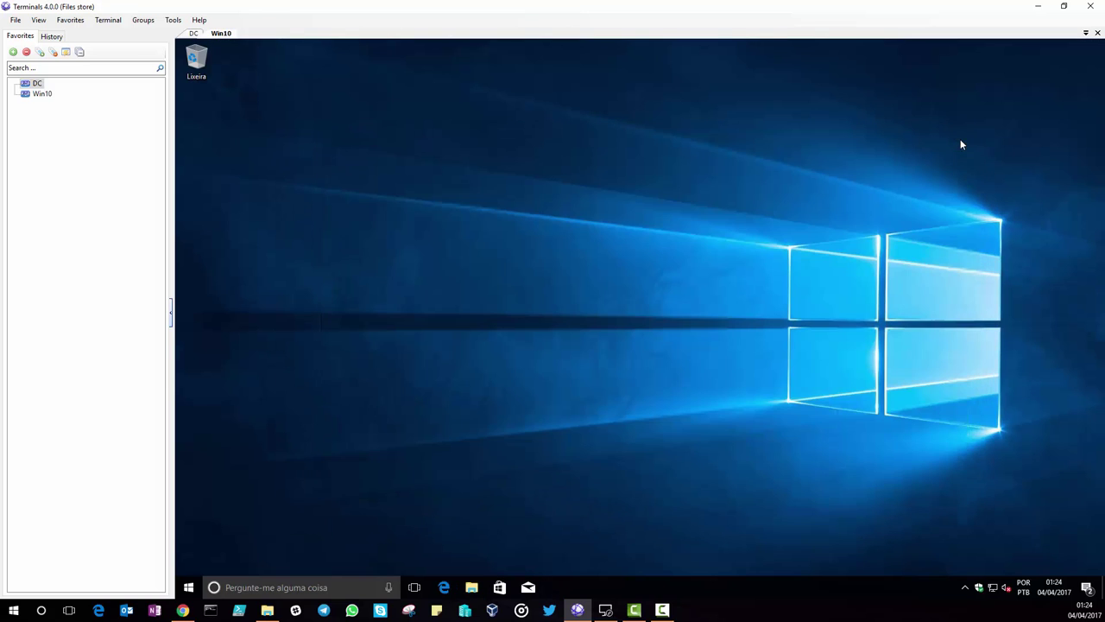
left_click(188, 588)
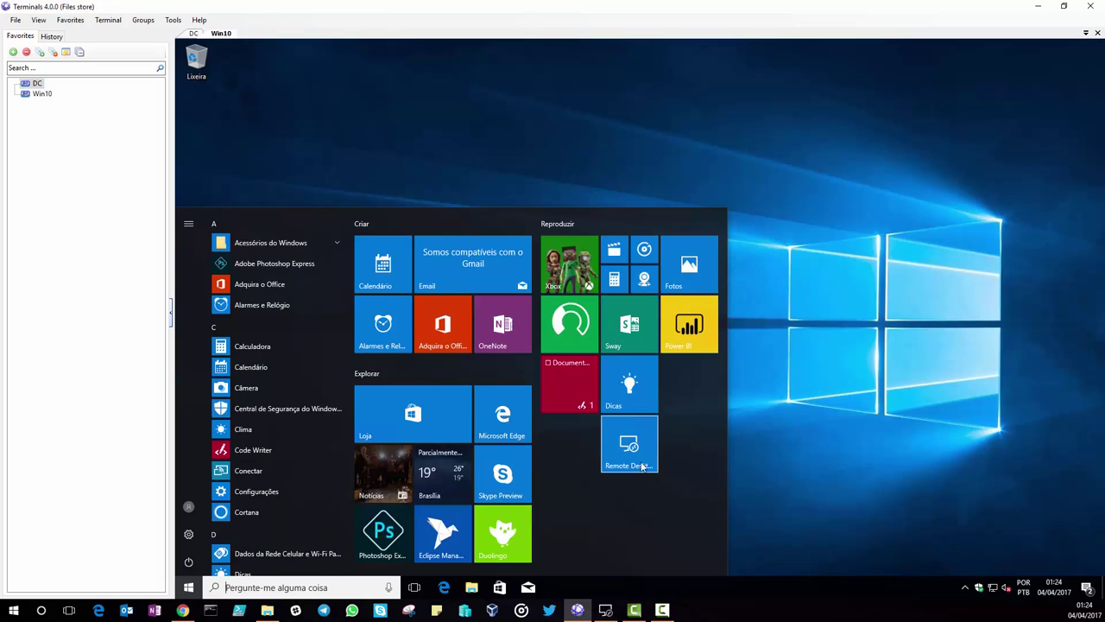
left_click(846, 387)
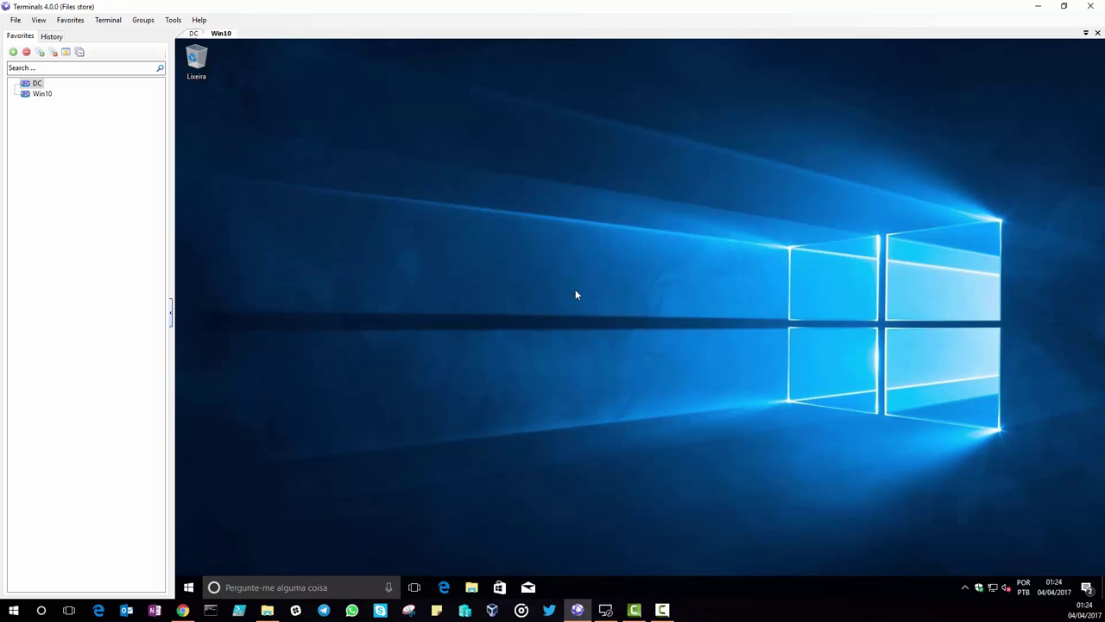